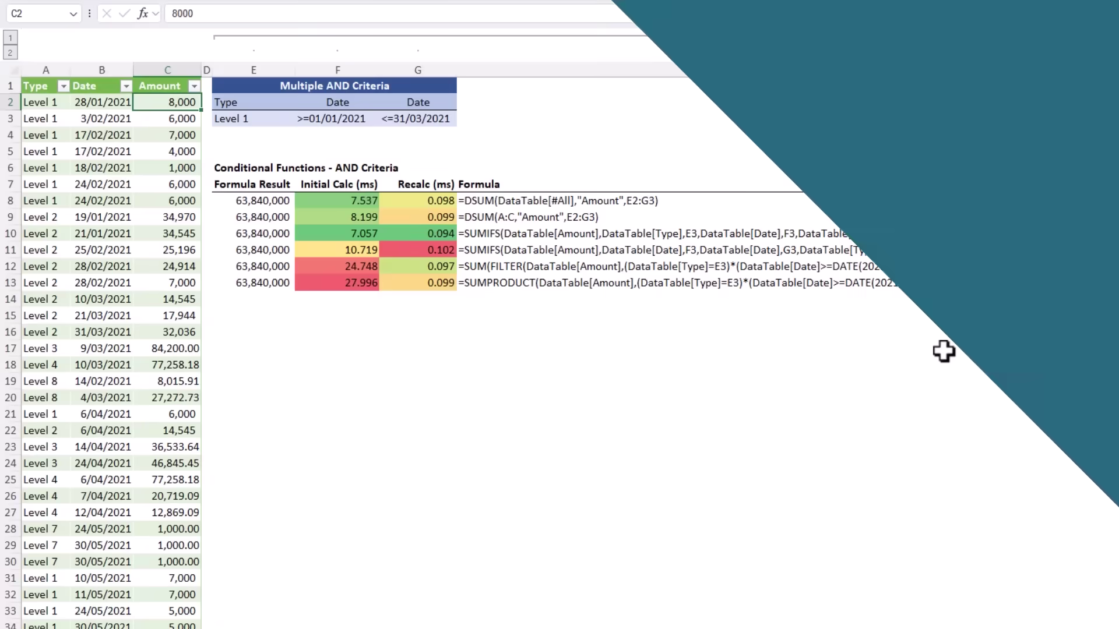
key("ctrl+Down")
scroll(432, 376, "down", 2)
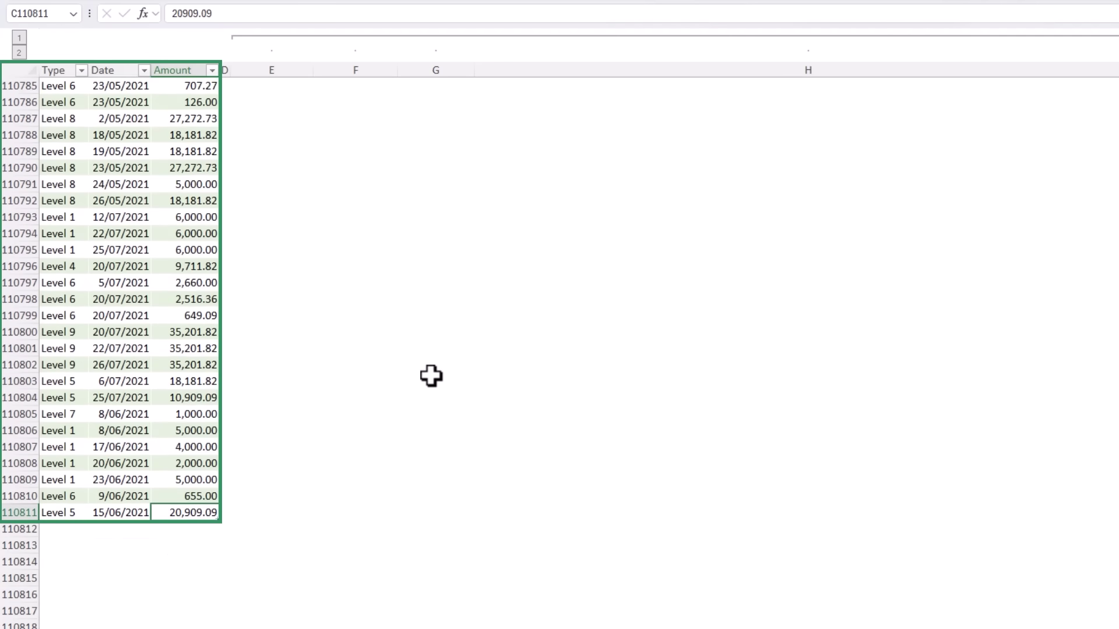
key("ctrl+Up")
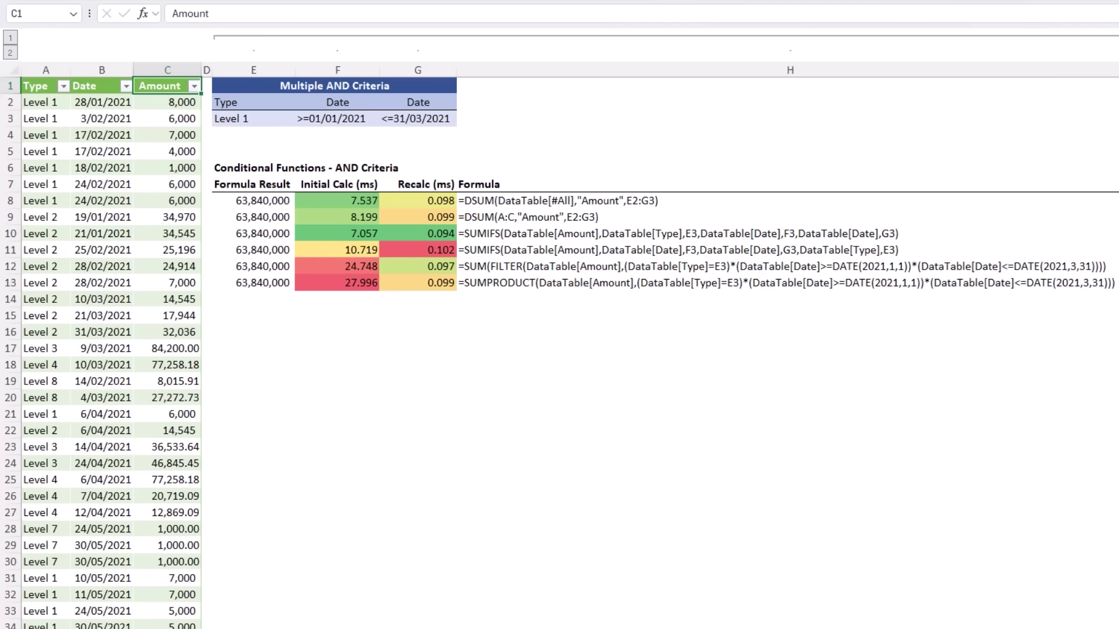
left_click(326, 184)
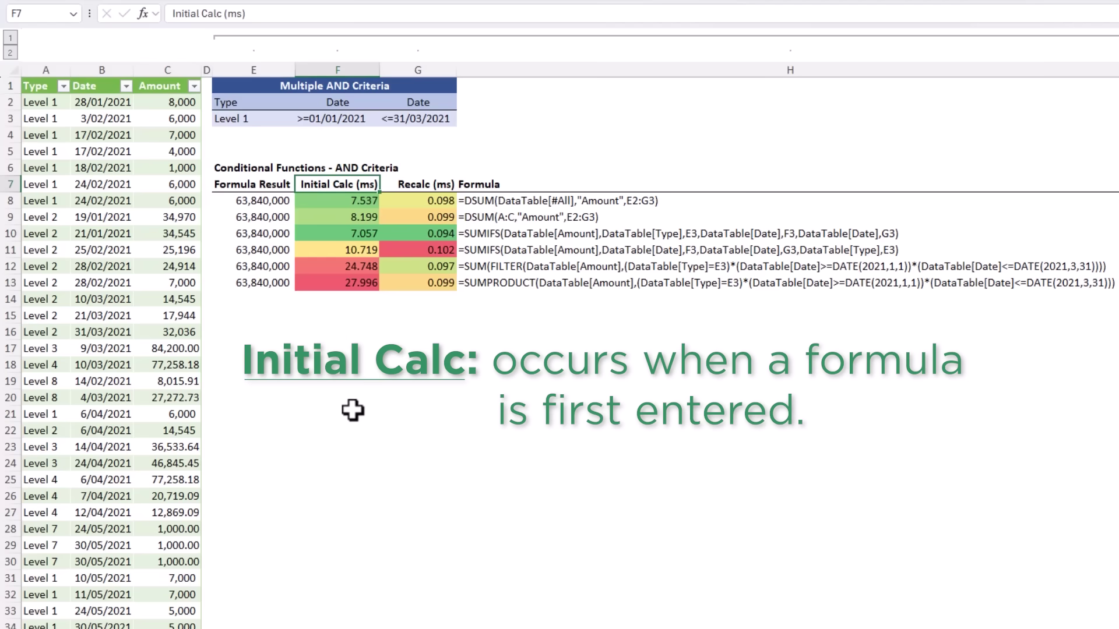
key("Right")
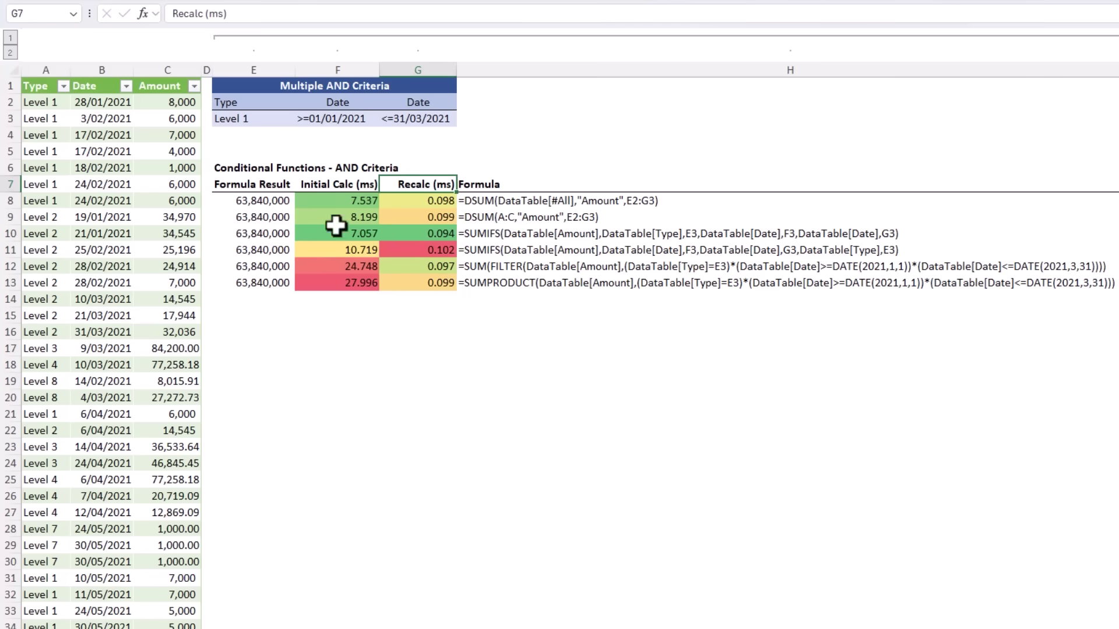
left_click_drag(336, 201, 329, 231)
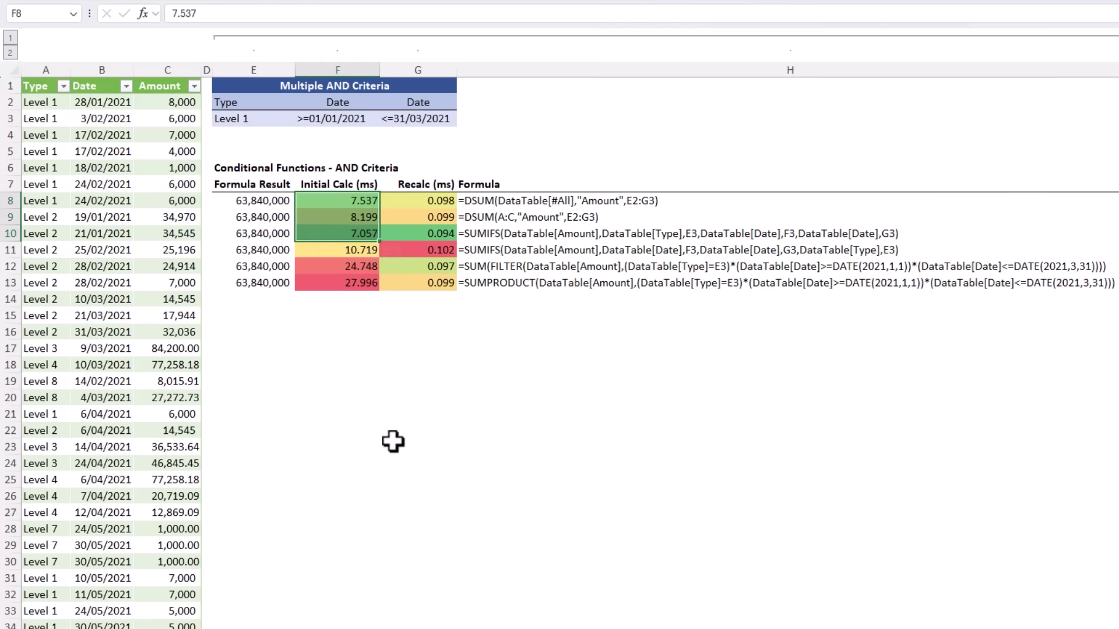
left_click_drag(344, 231, 345, 250)
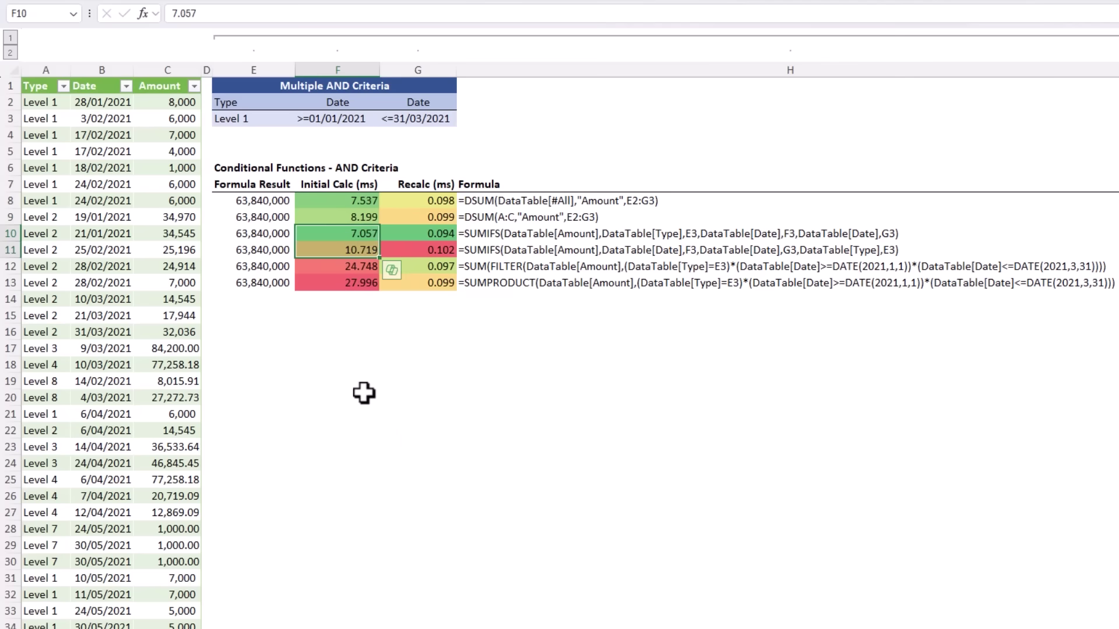
double_click(274, 201)
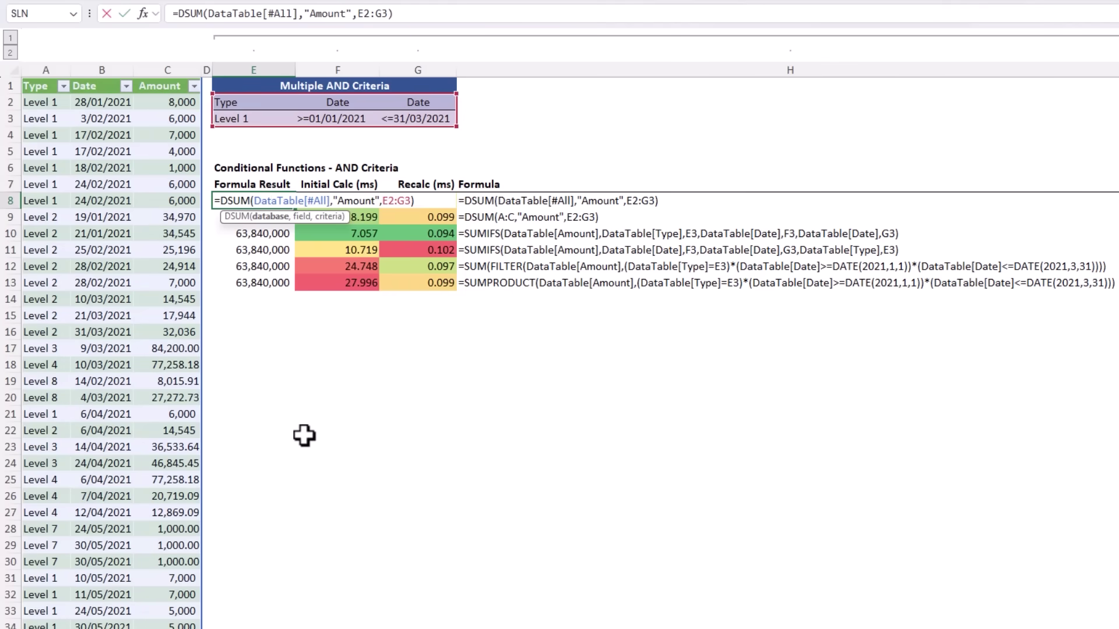
key("ctrl+Return")
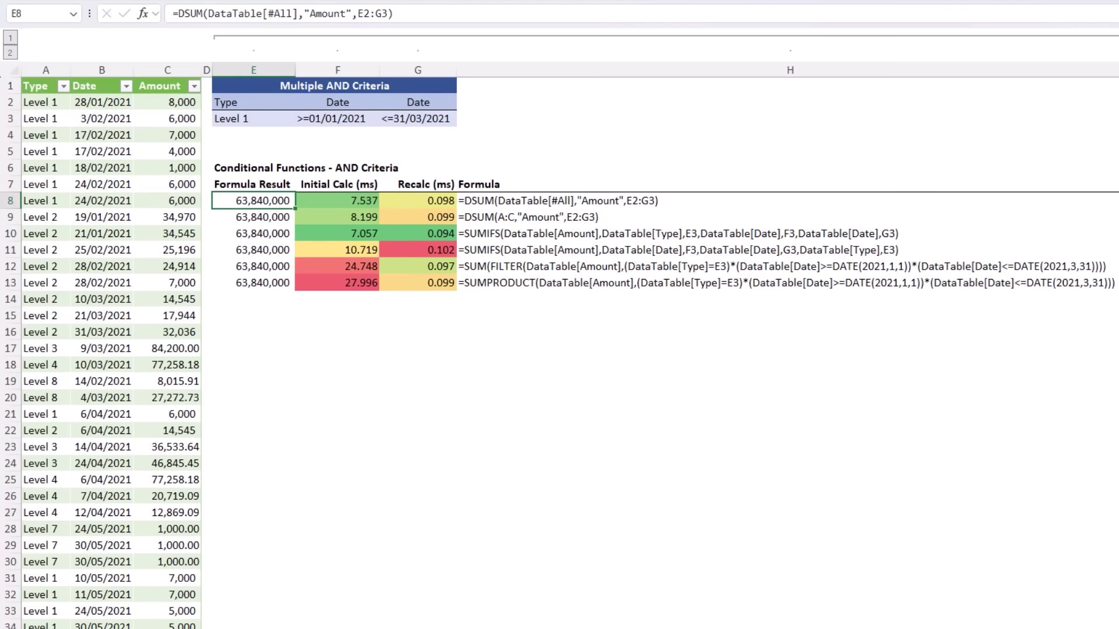
left_click_drag(334, 202, 334, 234)
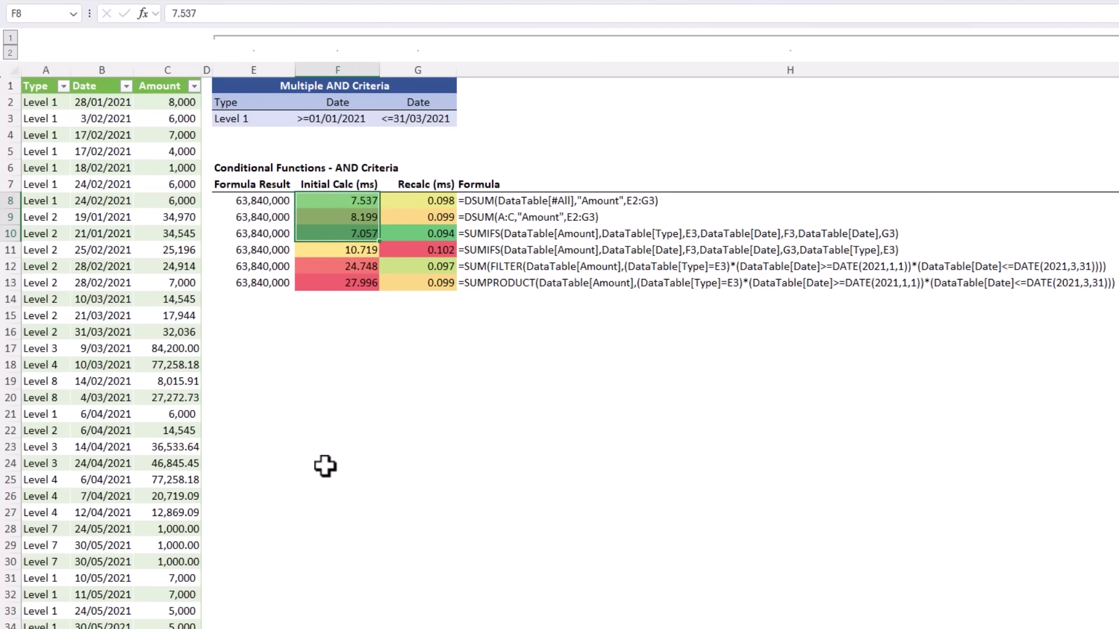
double_click(263, 217)
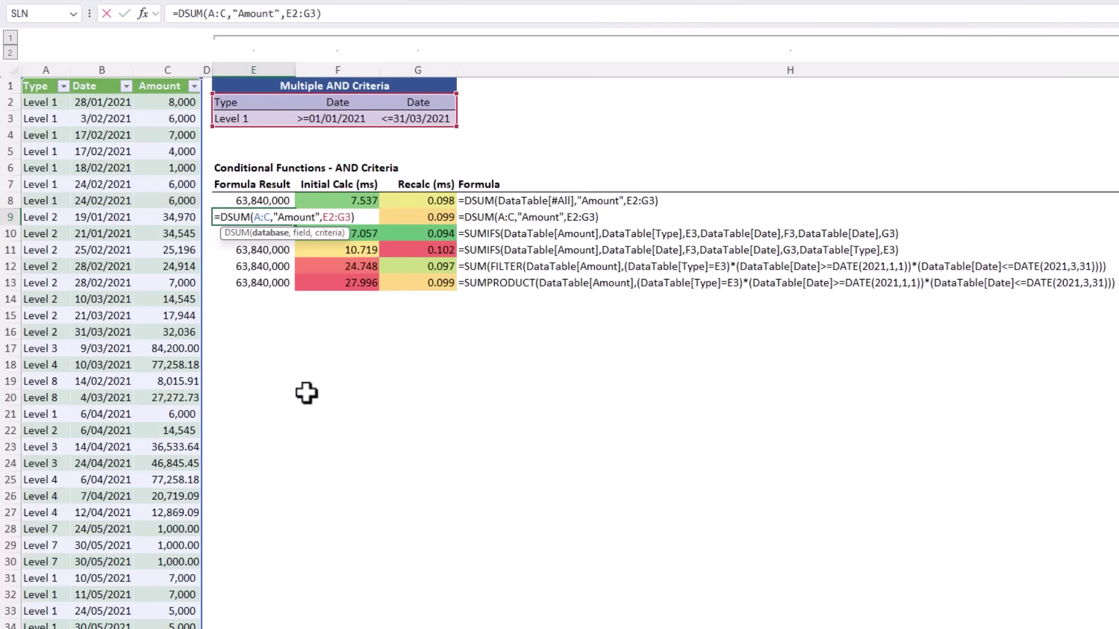
key("ctrl+Return")
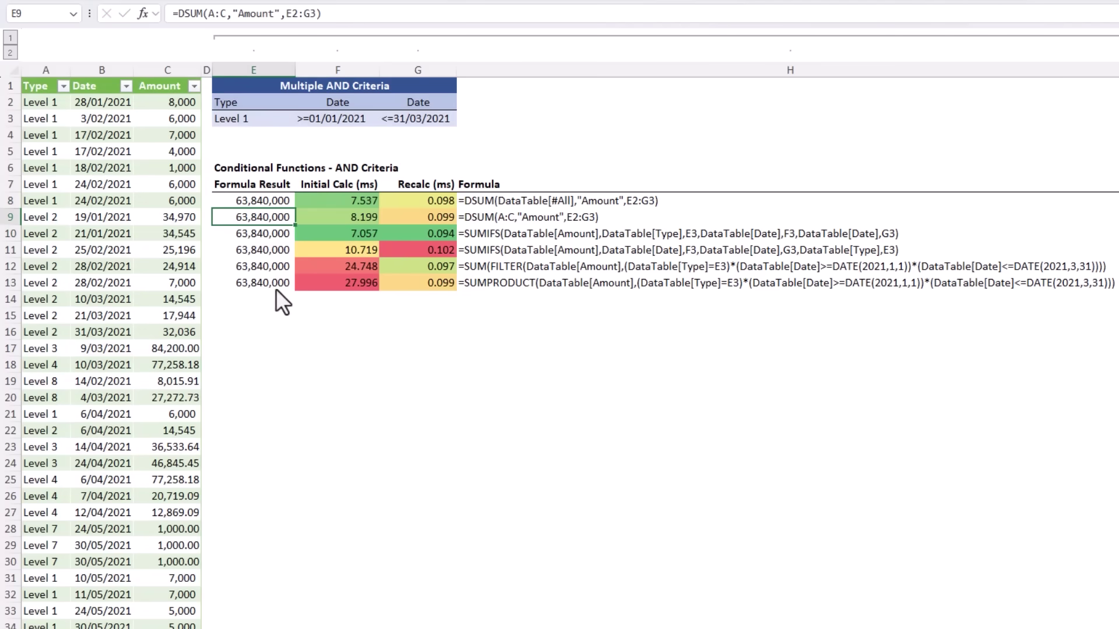
left_click_drag(259, 234, 260, 250)
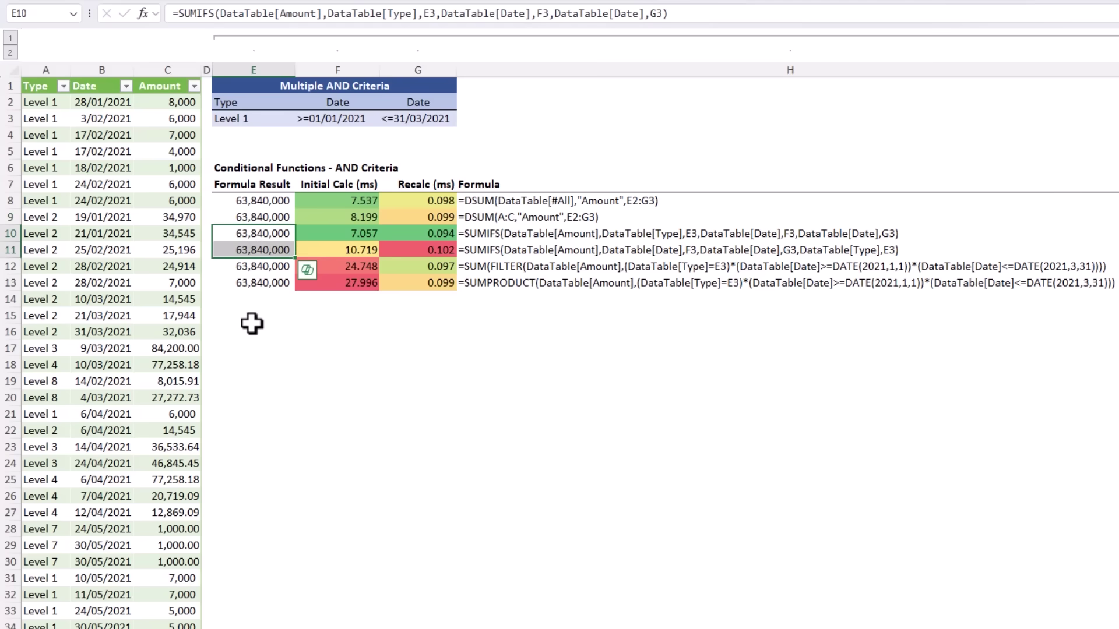
left_click(265, 250)
left_click(317, 248)
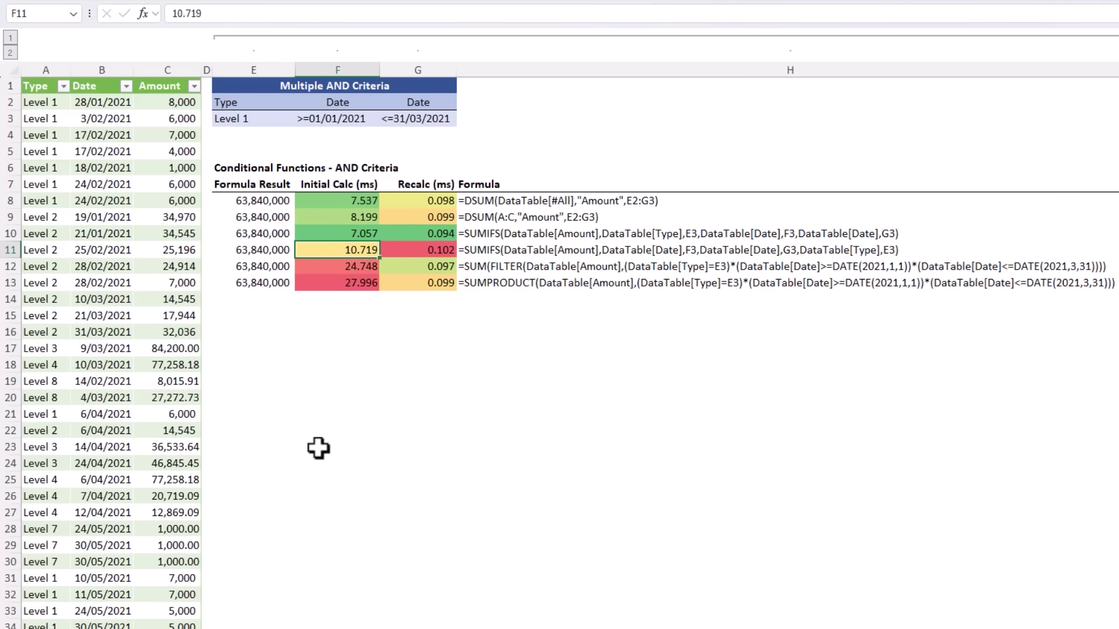
left_click(317, 233)
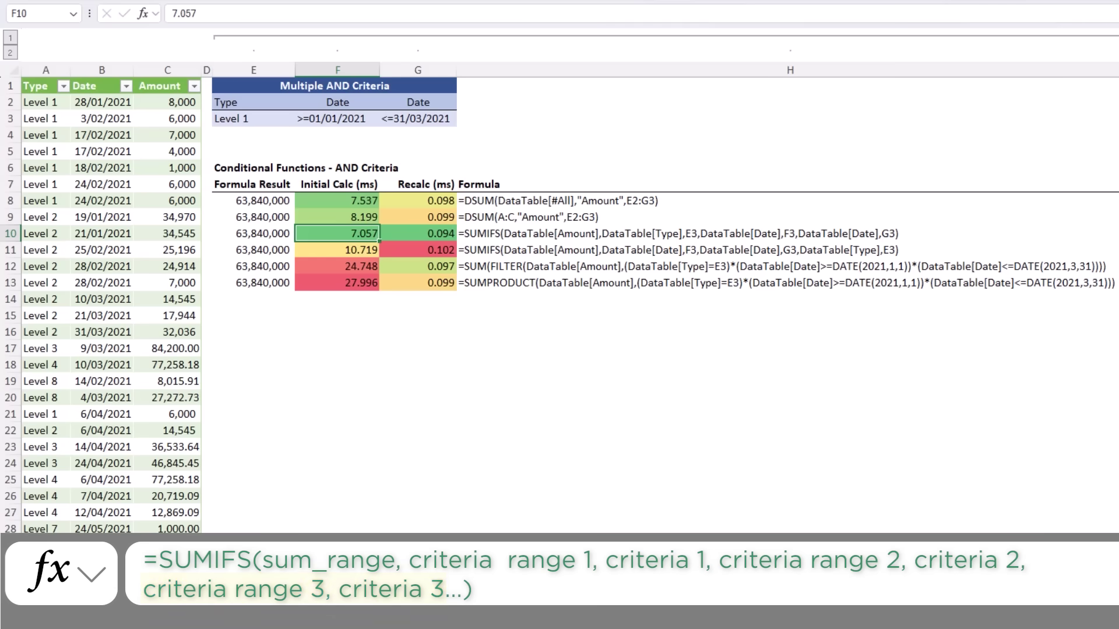
double_click(244, 235)
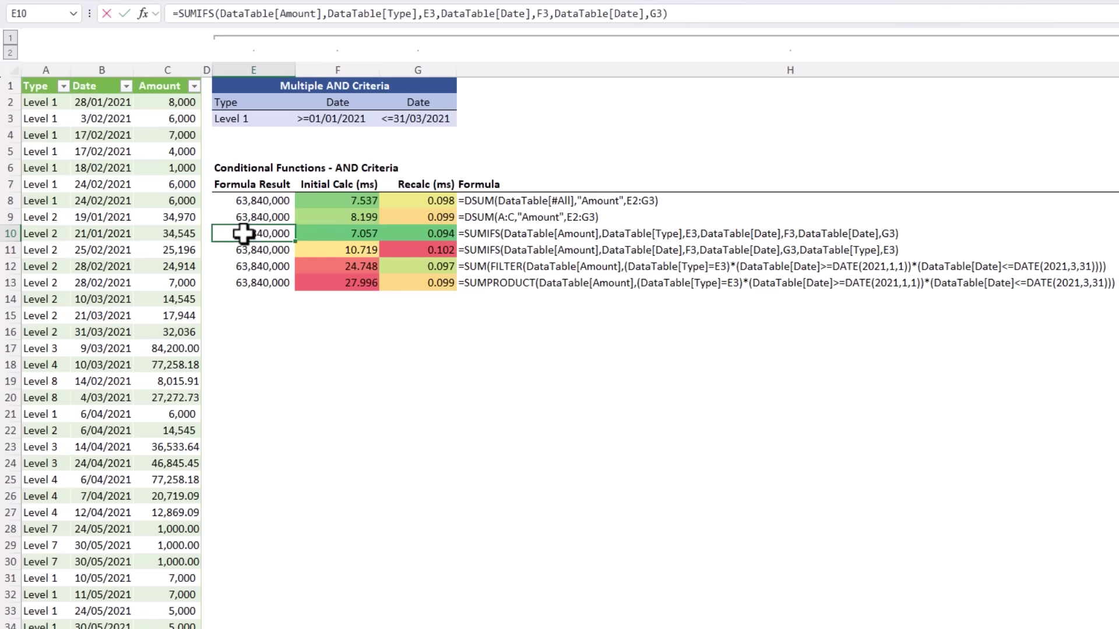
left_click(388, 251)
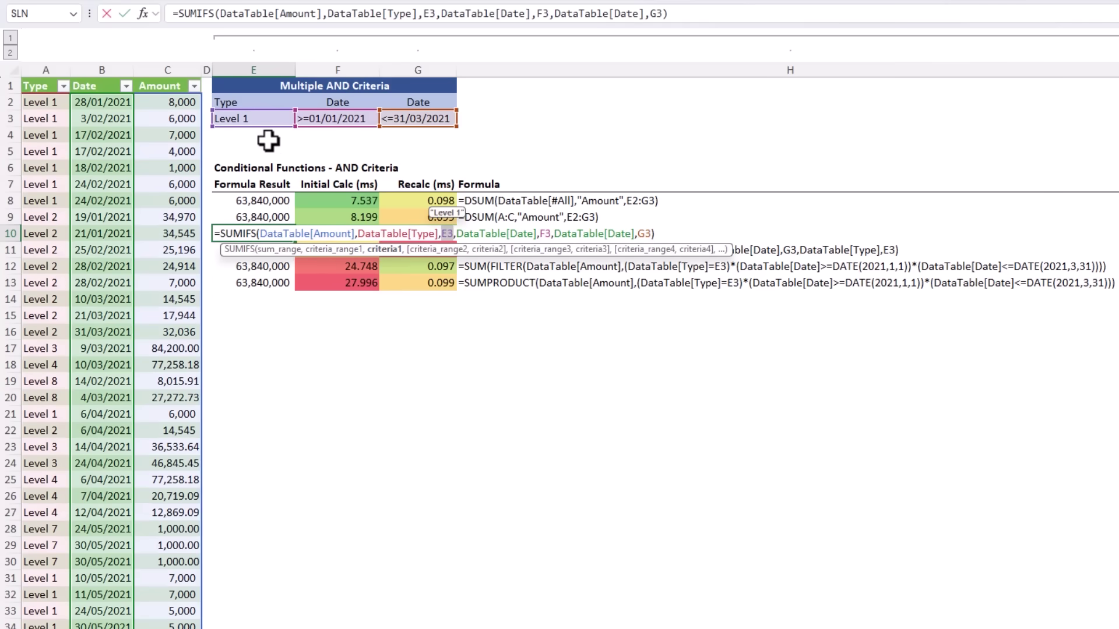
key("Escape")
left_click(63, 85)
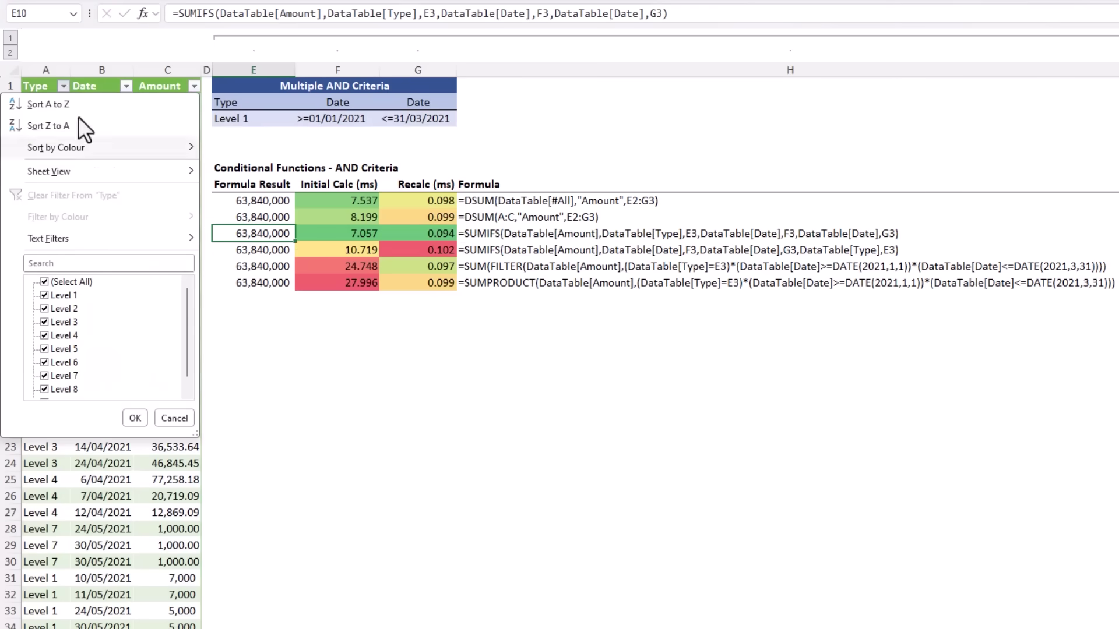
left_click_drag(187, 303, 190, 327)
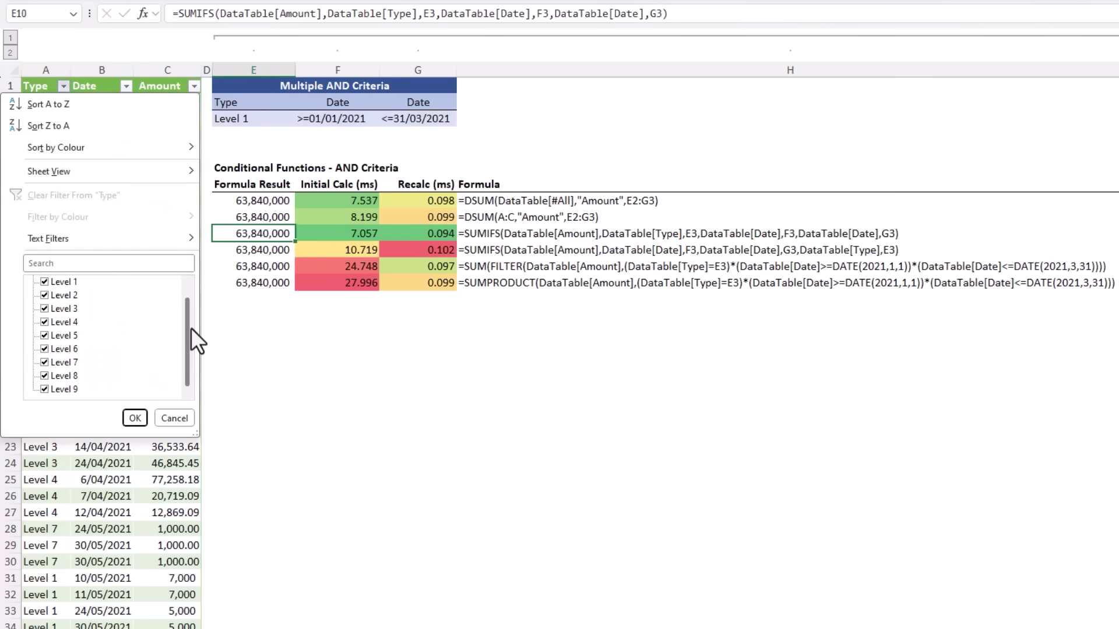
key("Escape")
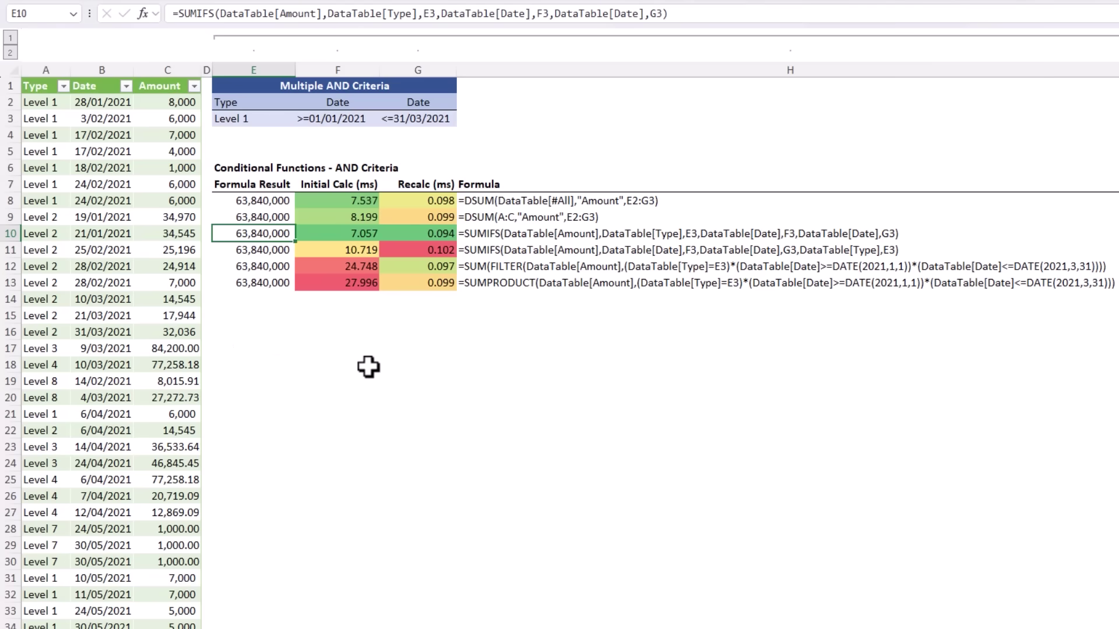
key("F2")
left_click(293, 233)
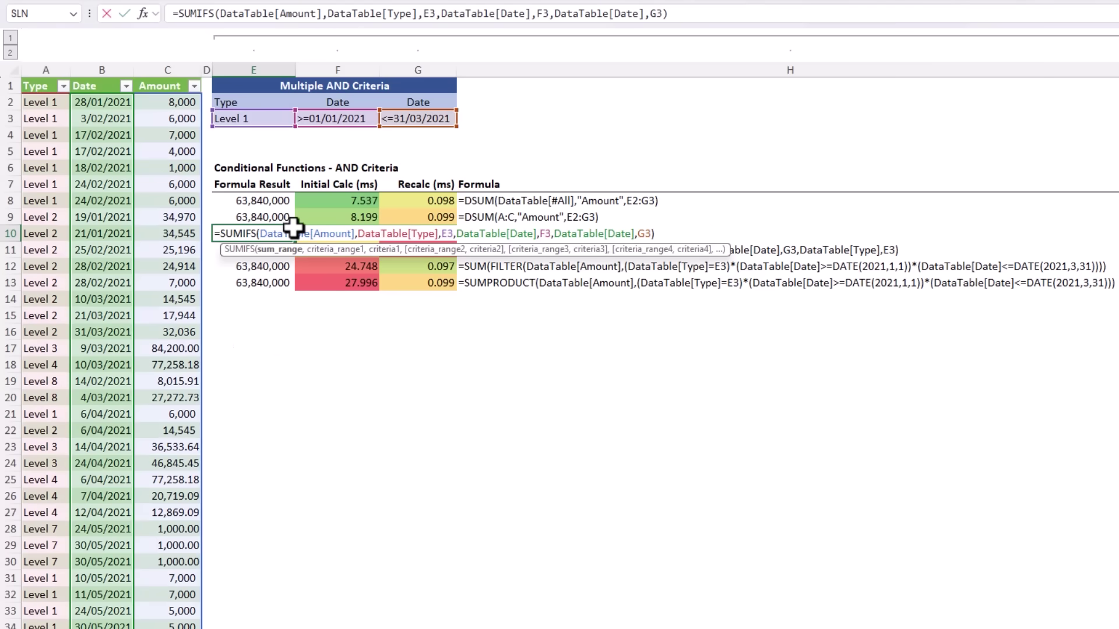
left_click(437, 250)
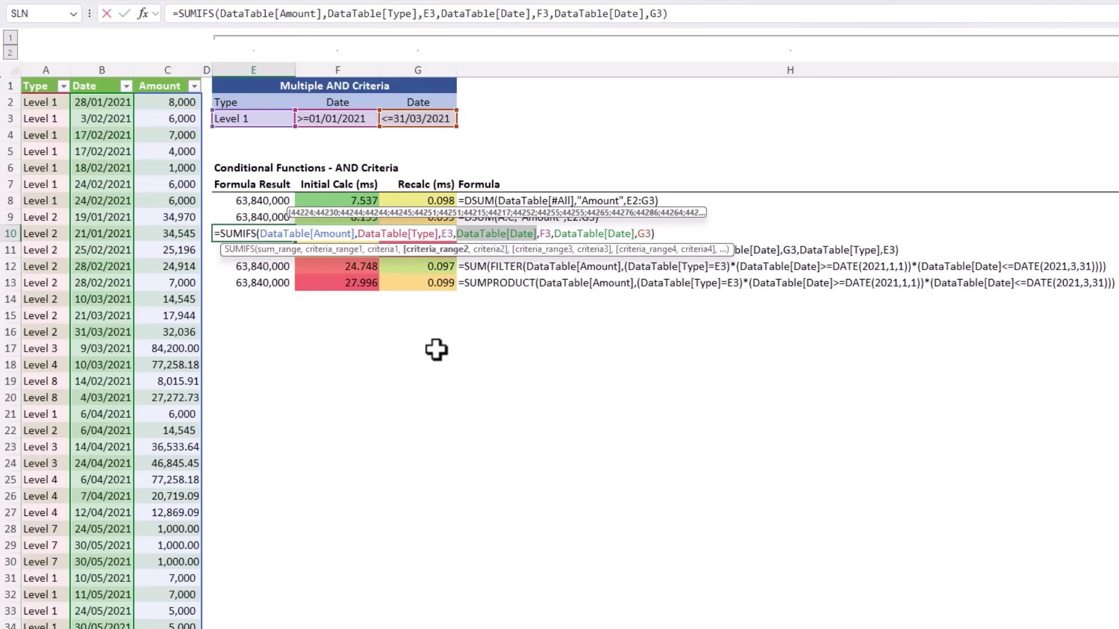
key("Escape")
double_click(274, 250)
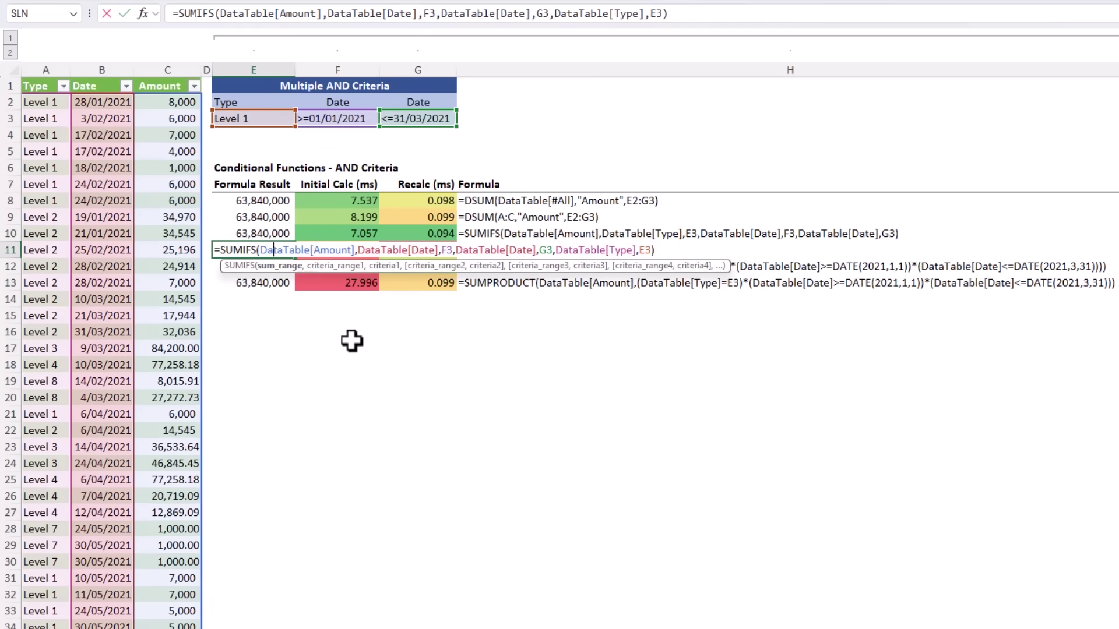
left_click(379, 266)
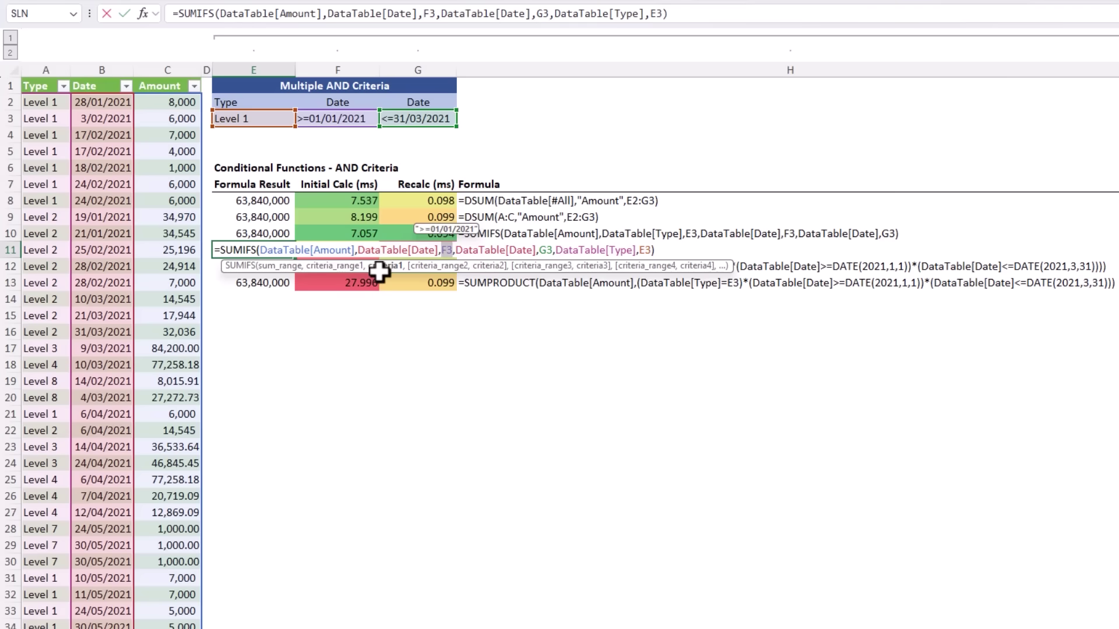
key("Escape")
left_click(125, 86)
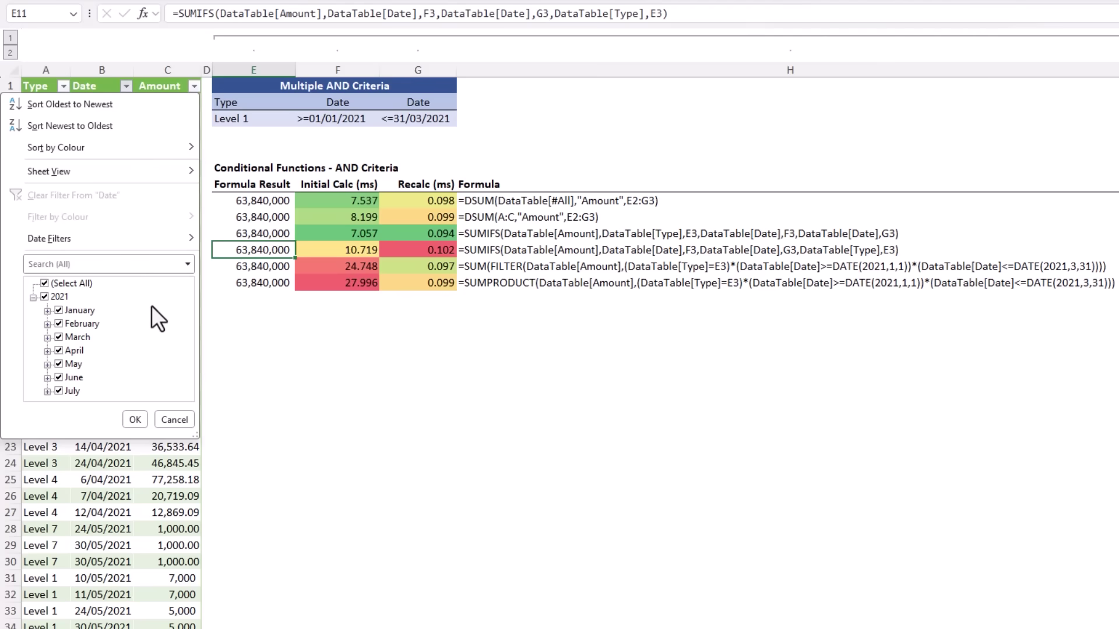
key("Escape")
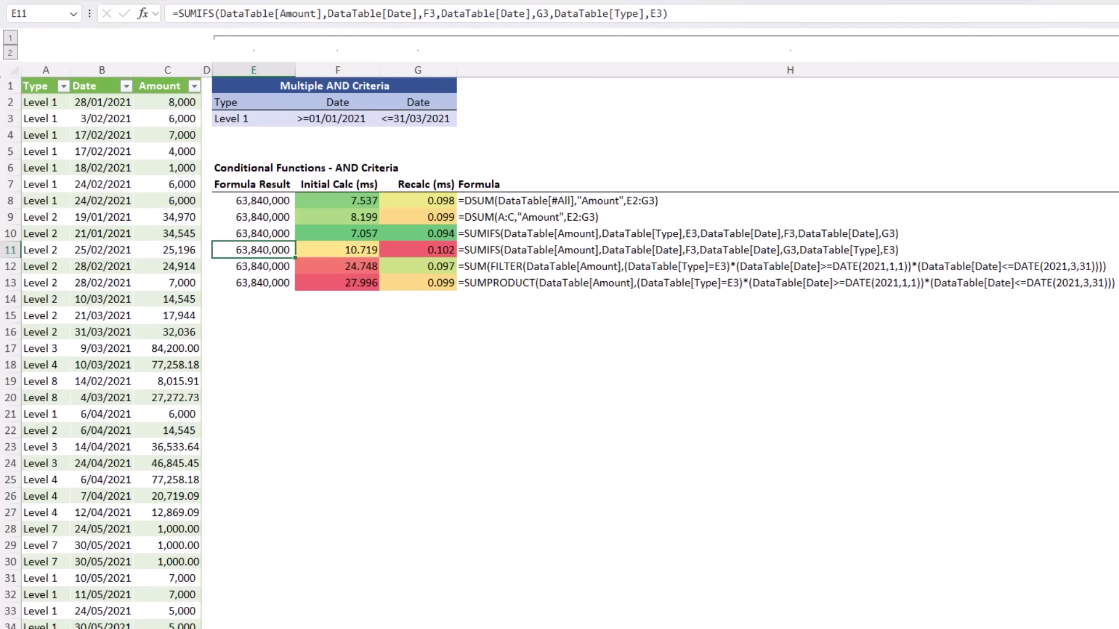
key("F2")
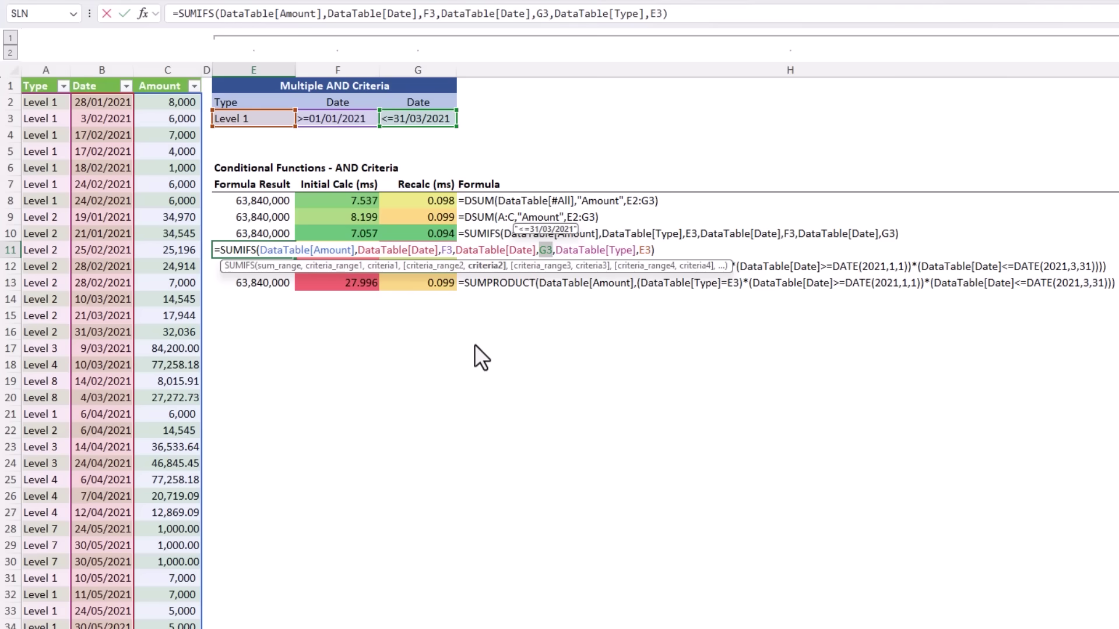
key("ctrl+Return")
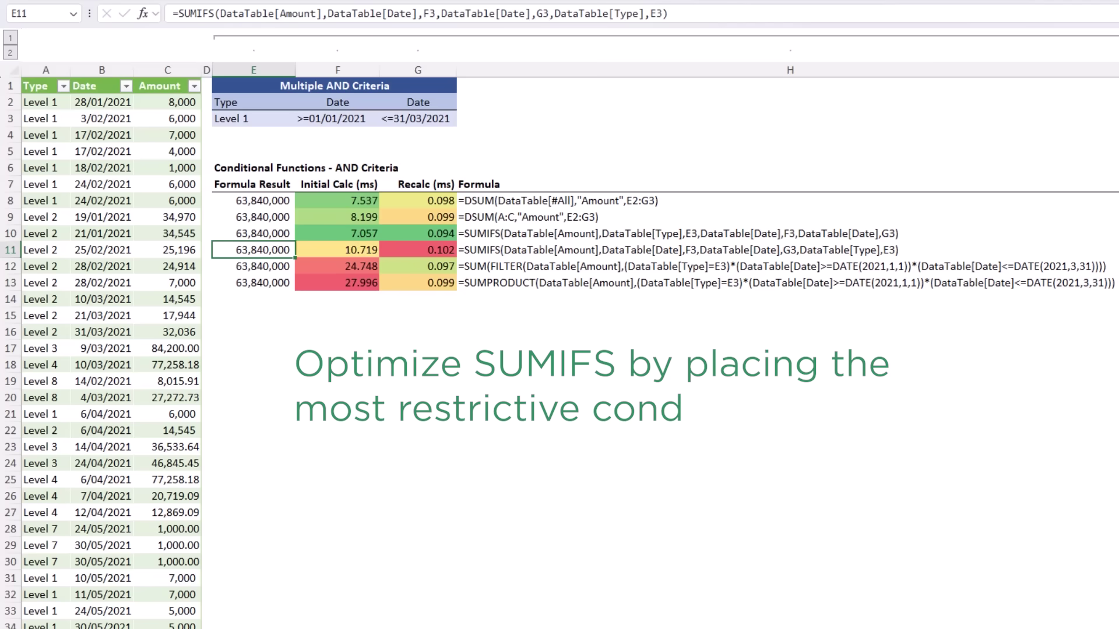
- Inspect the SUM FILTER formula in E12 unchanged, then check FILTER and SUMPRODUCT Initial Calc times
double_click(260, 267)
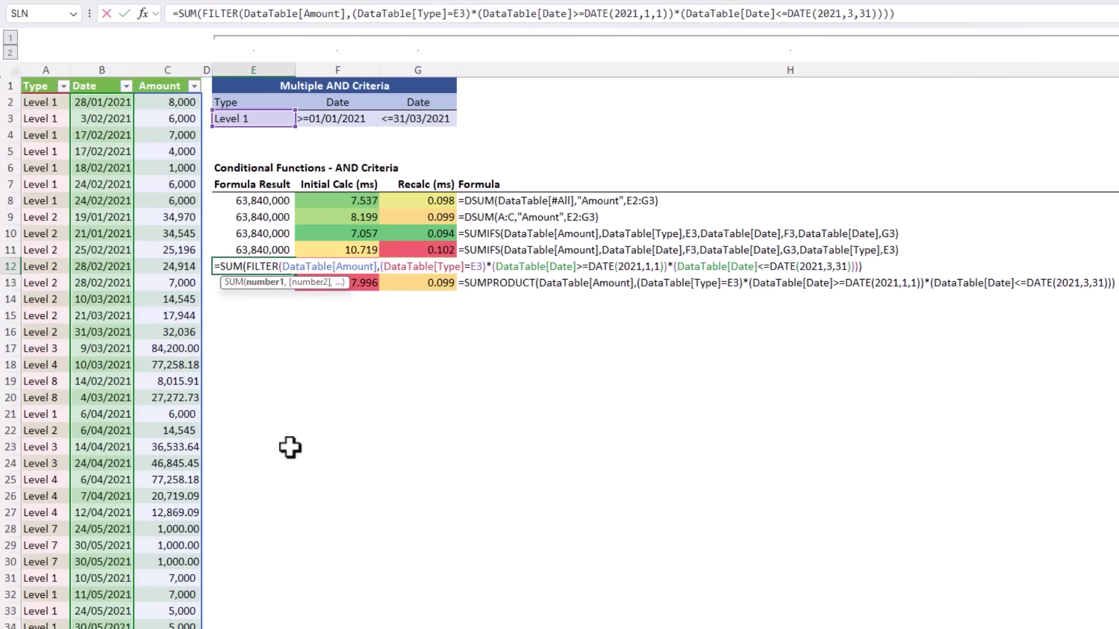
key("Escape")
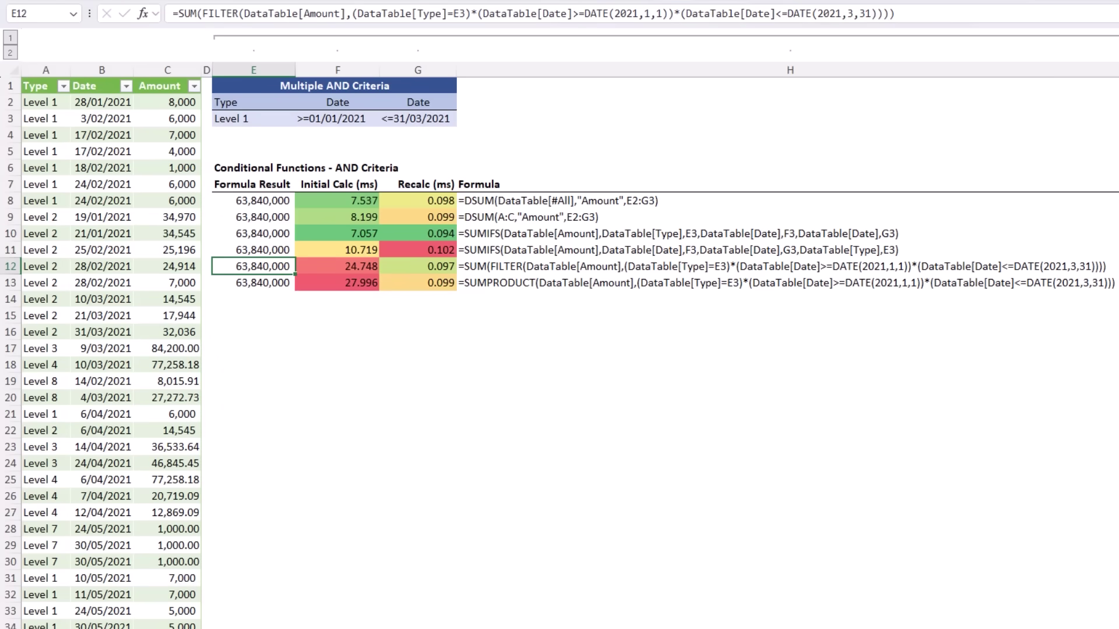
left_click(338, 266)
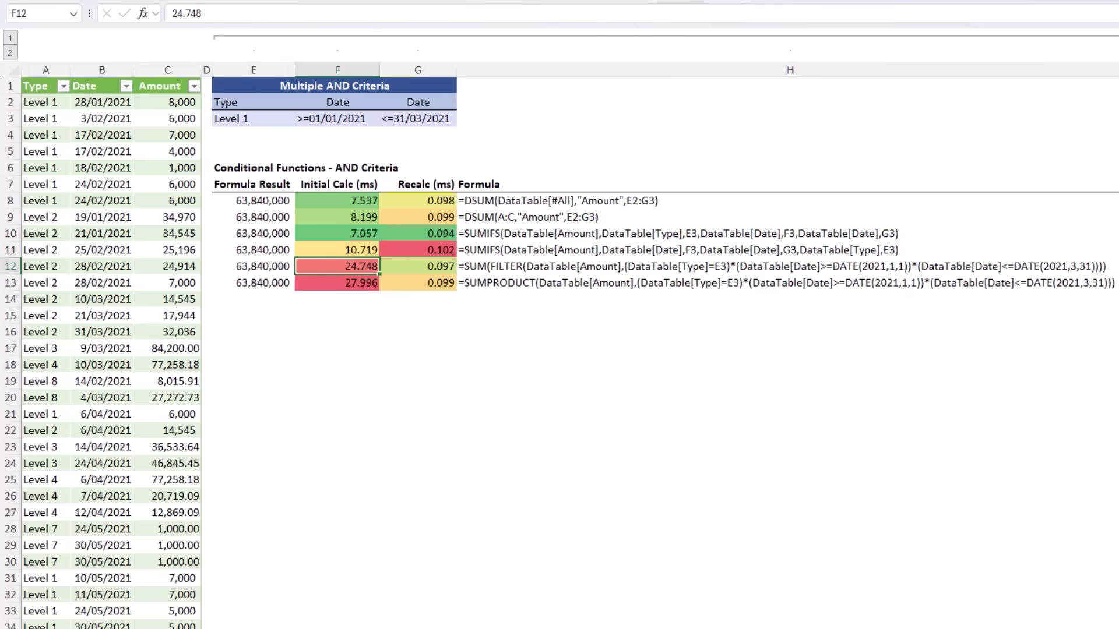
left_click(338, 283)
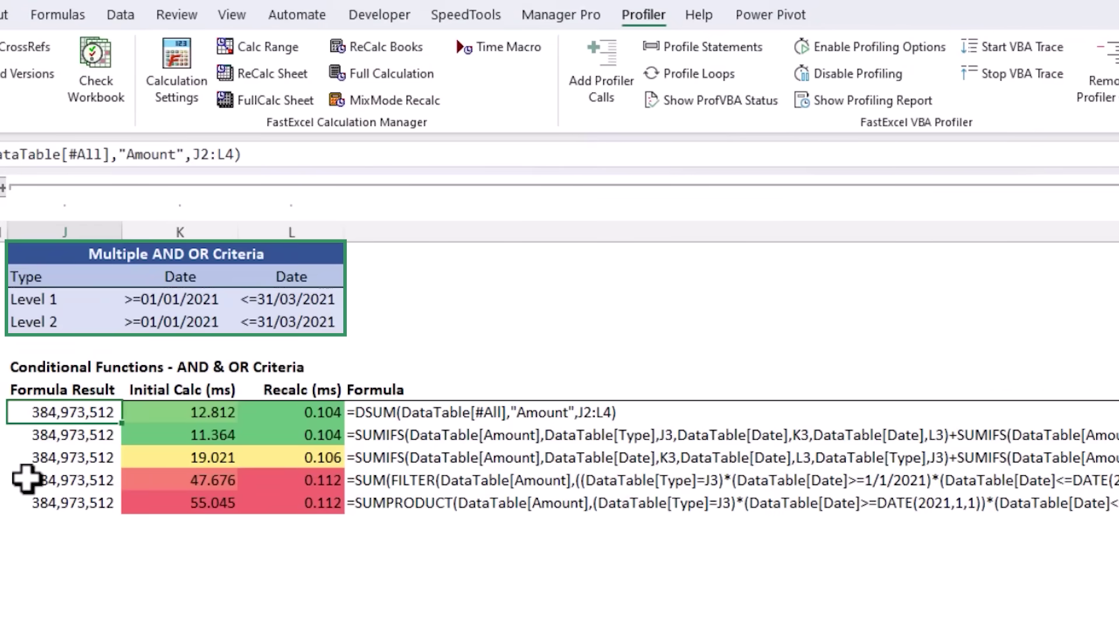
left_click(60, 298)
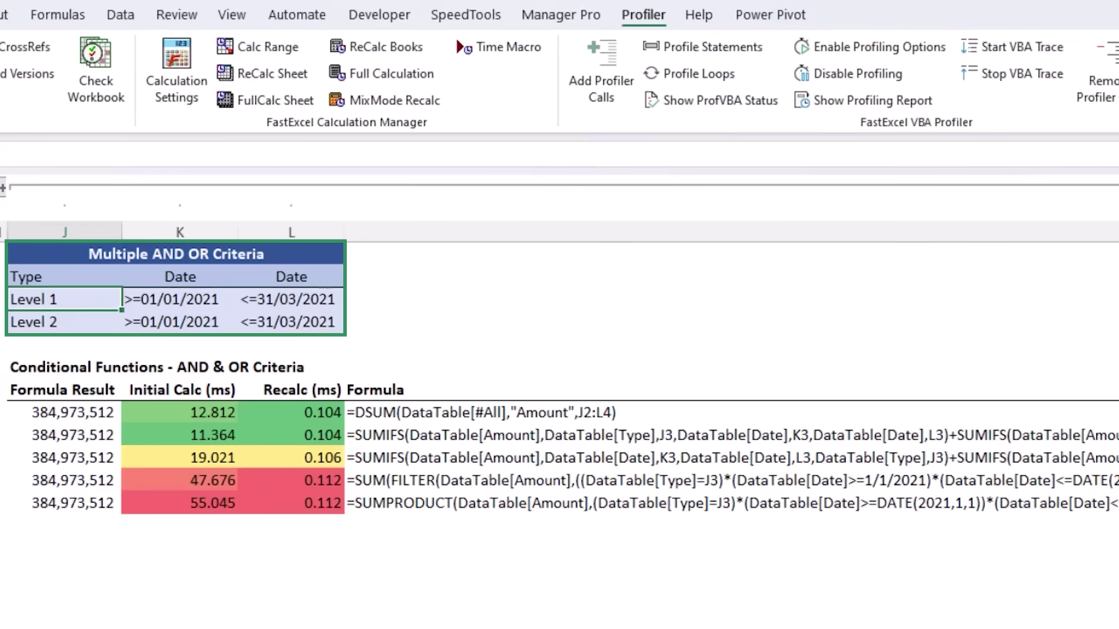
left_click(180, 299)
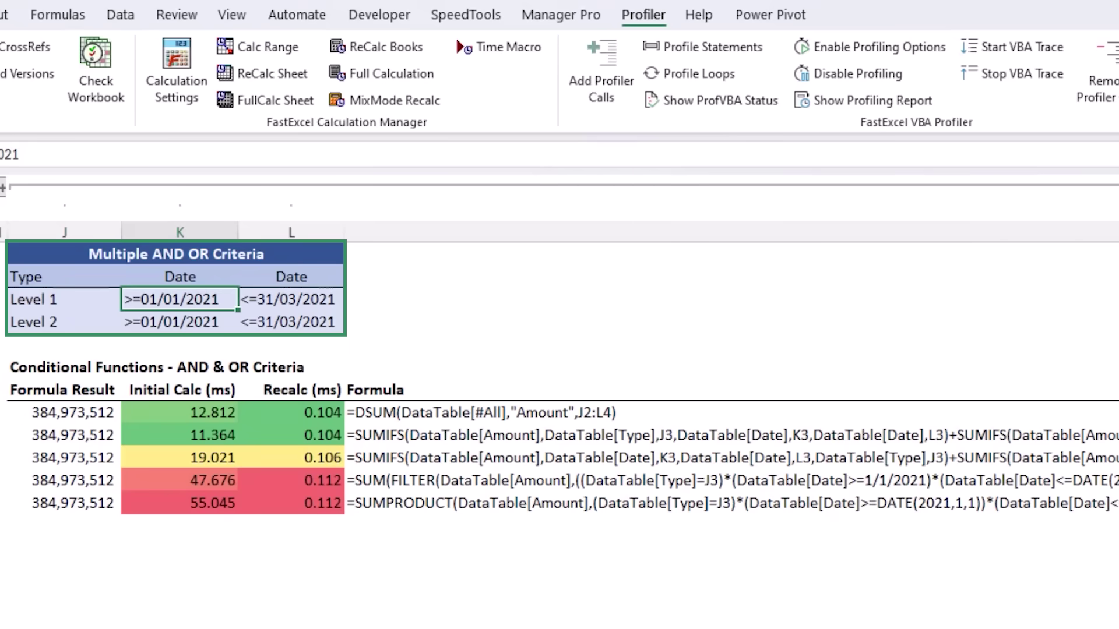
left_click(288, 299)
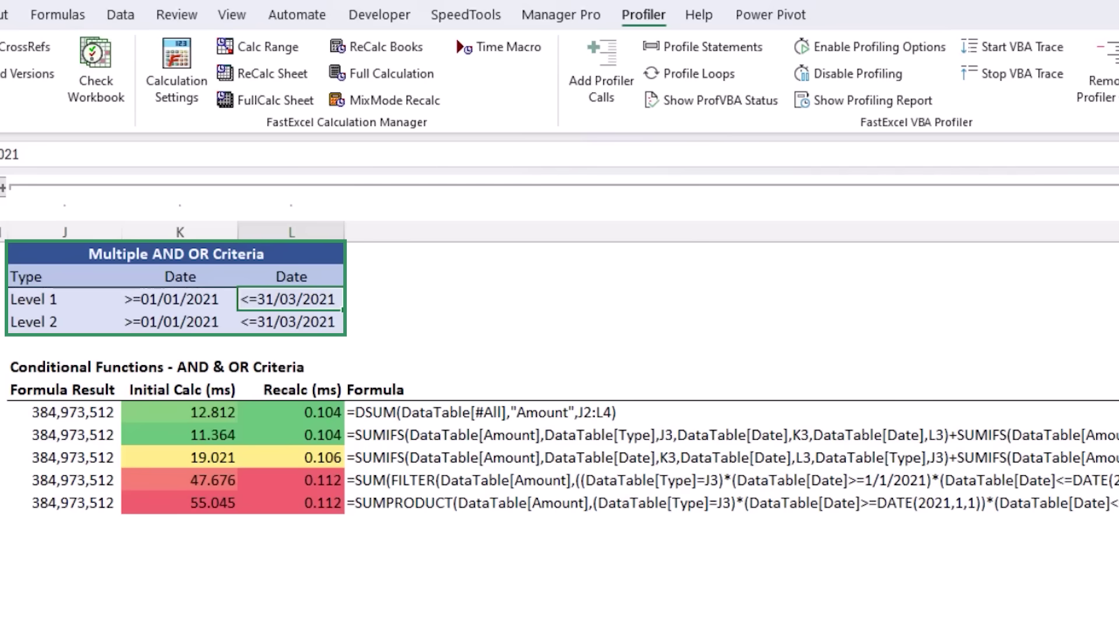
left_click(75, 322)
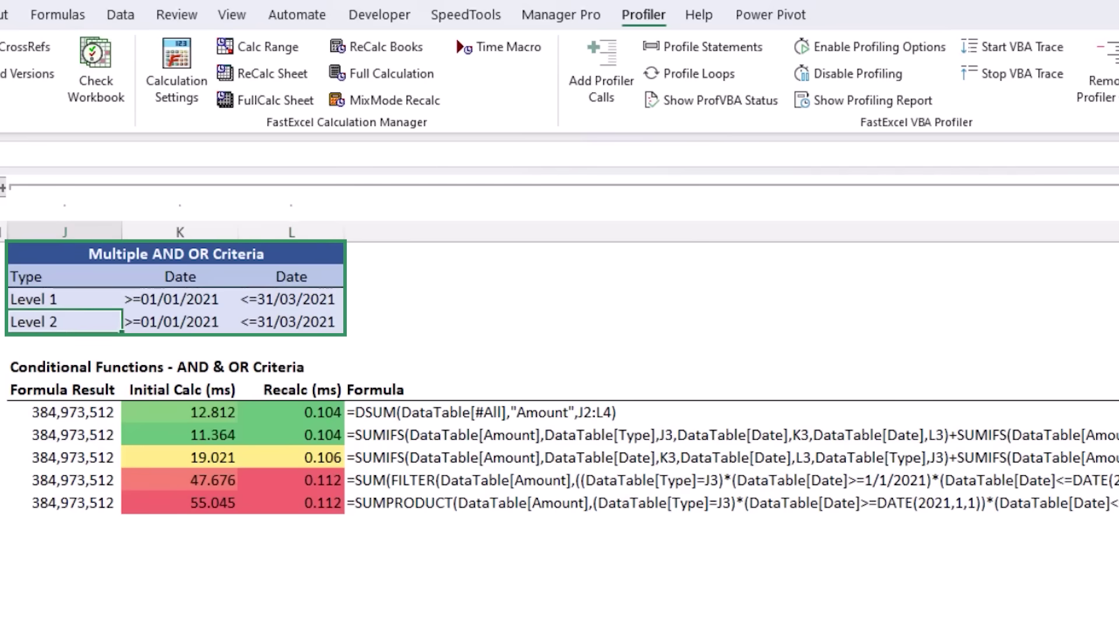
left_click(180, 323)
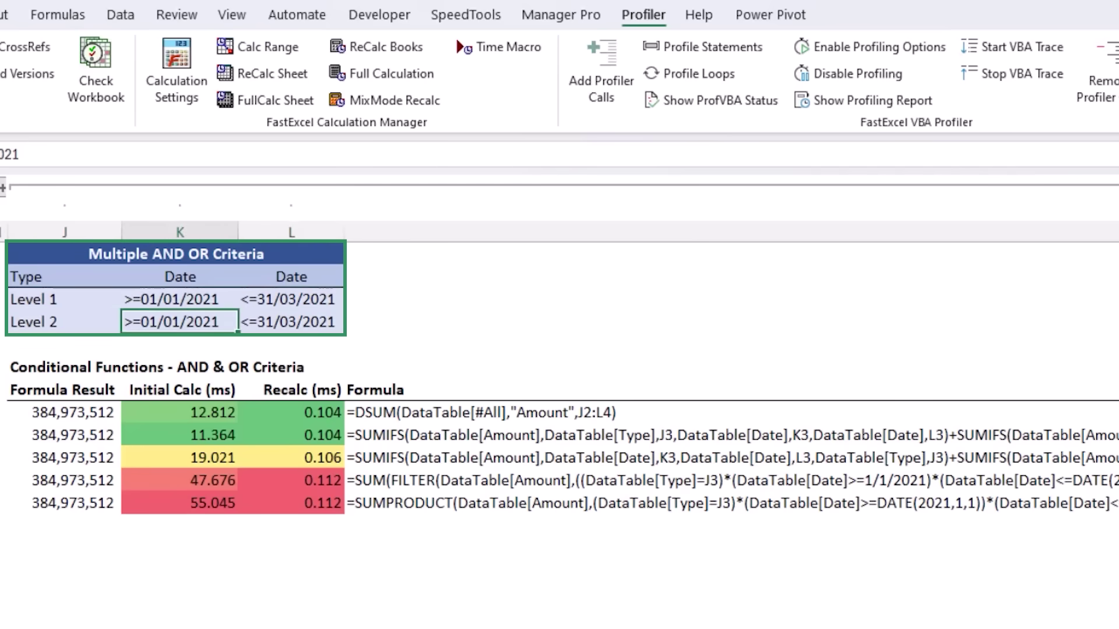
left_click(288, 323)
double_click(64, 412)
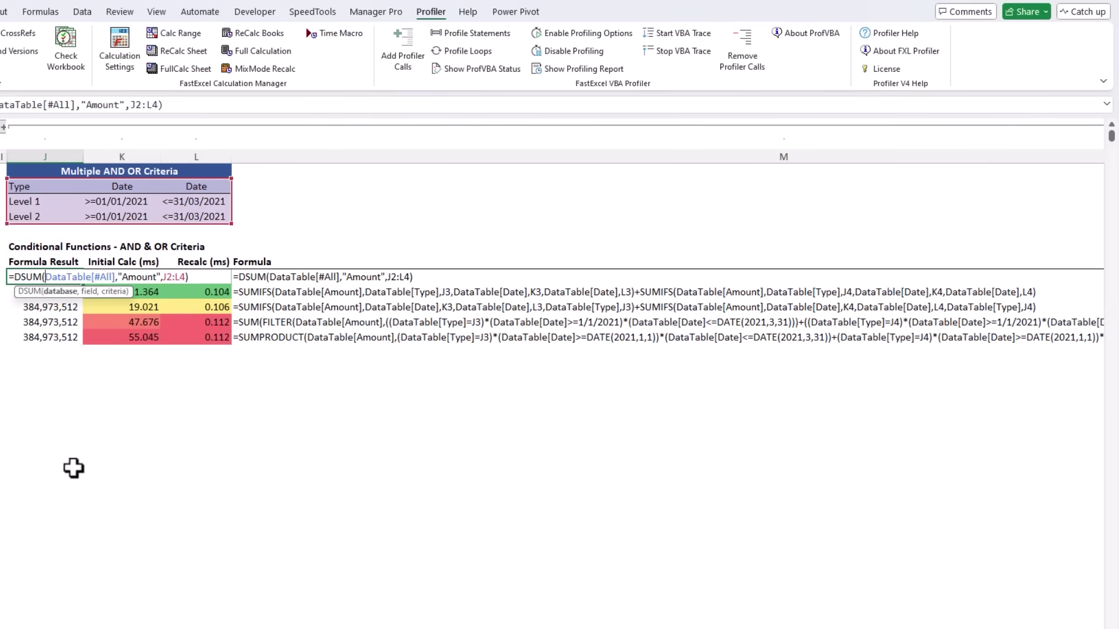
key("Escape")
key("Down")
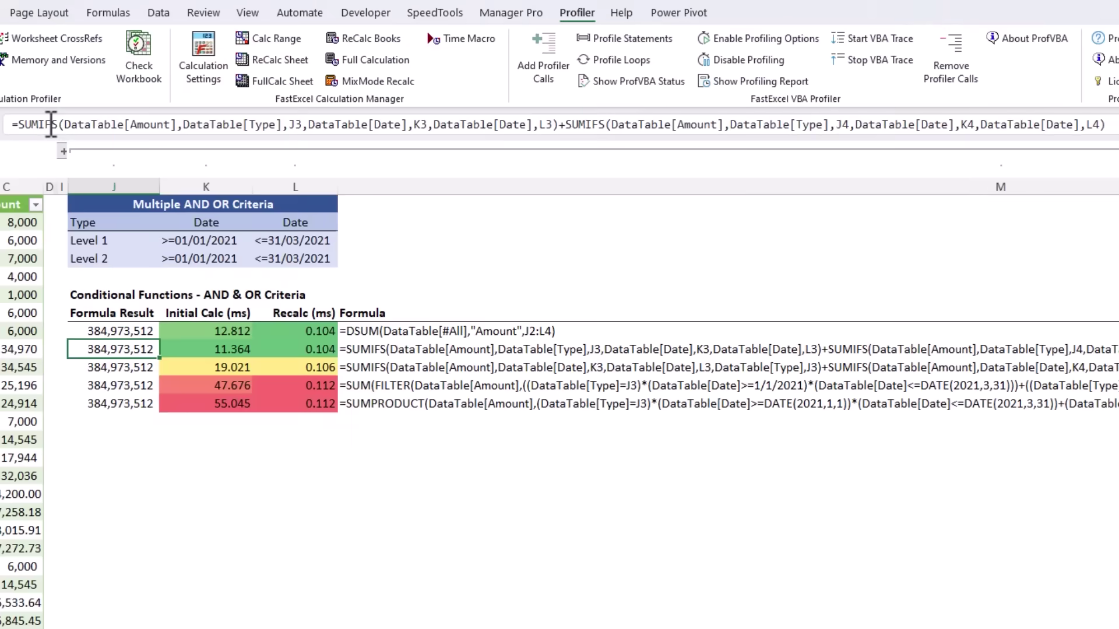
left_click(15, 108)
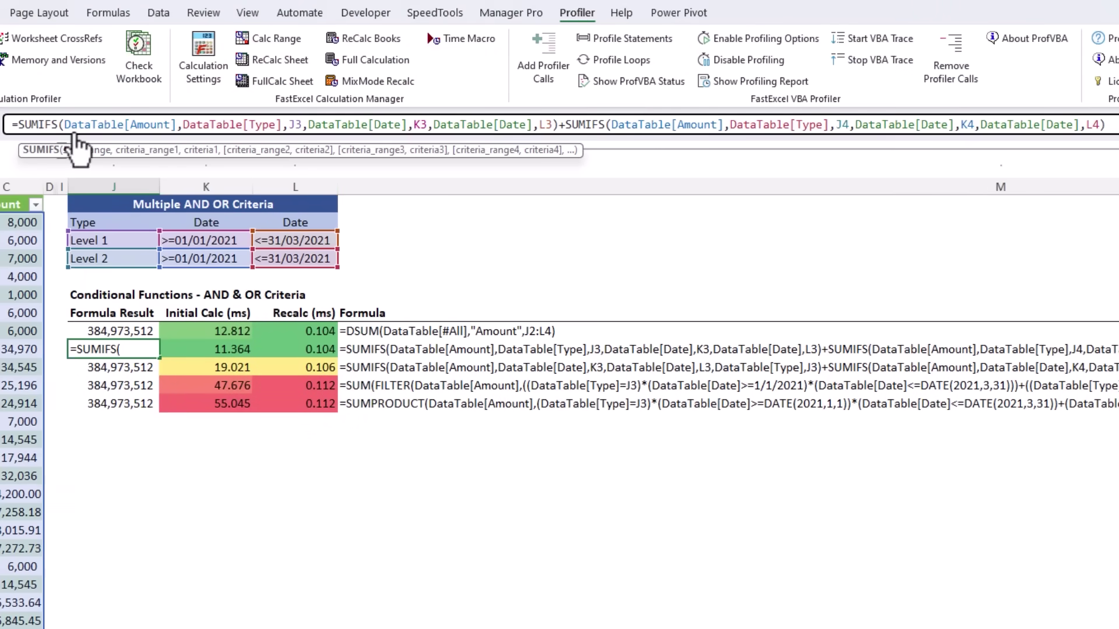
double_click(24, 123)
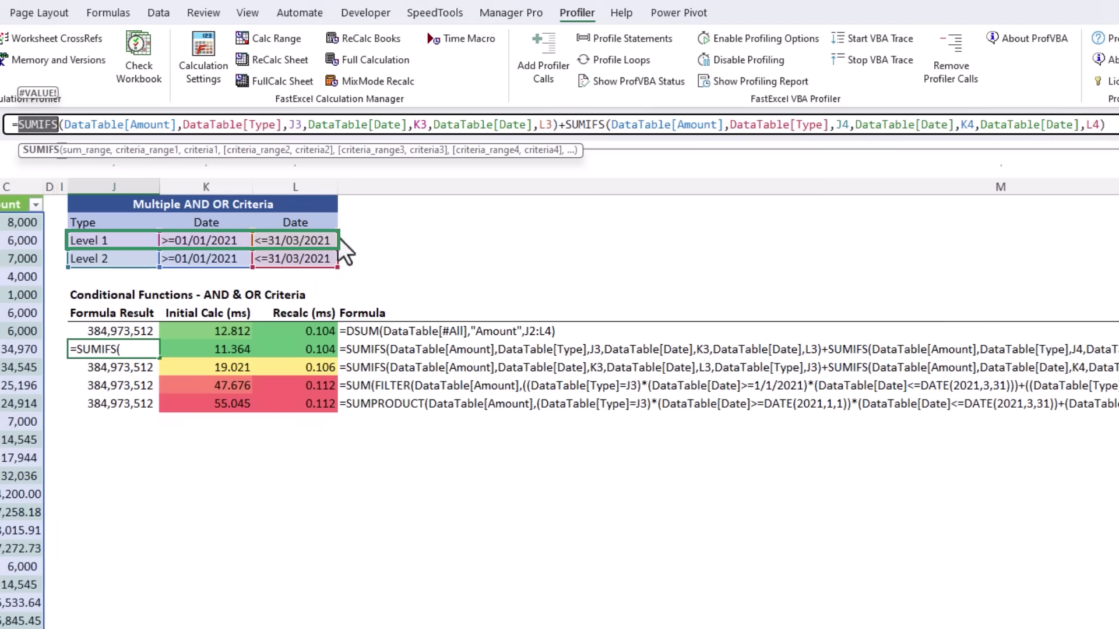
left_click_drag(558, 124, 610, 126)
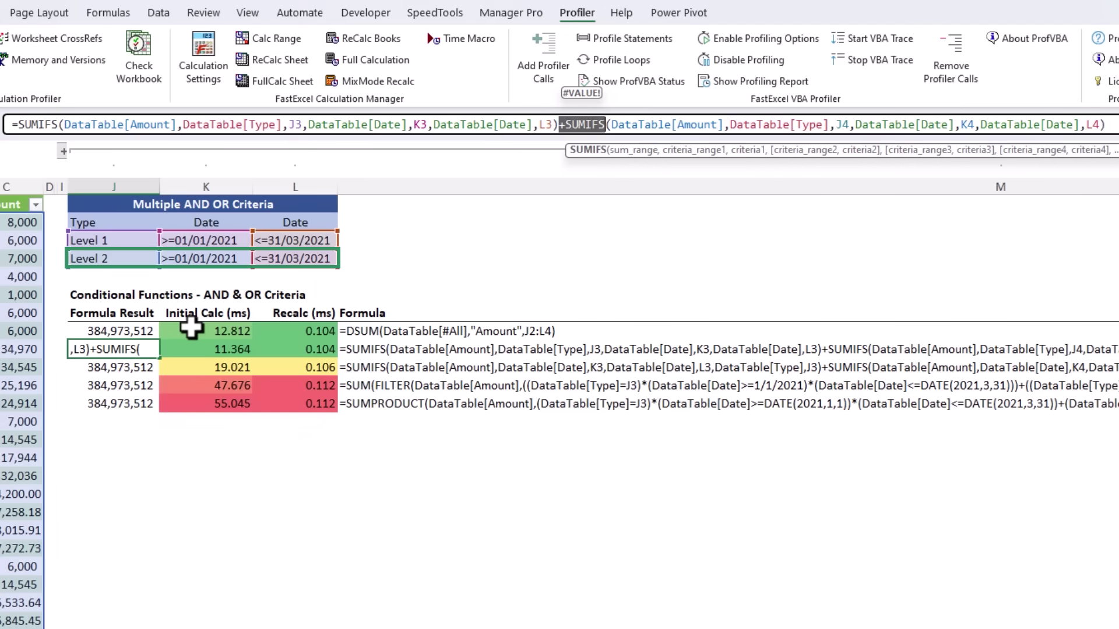
key("Escape")
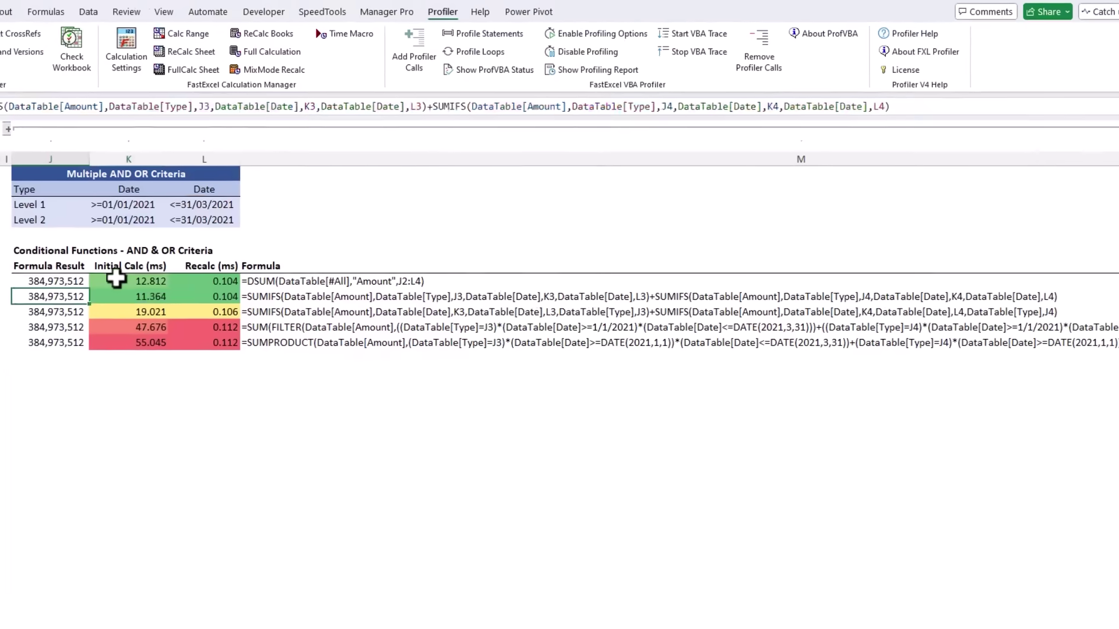
left_click_drag(115, 279, 116, 296)
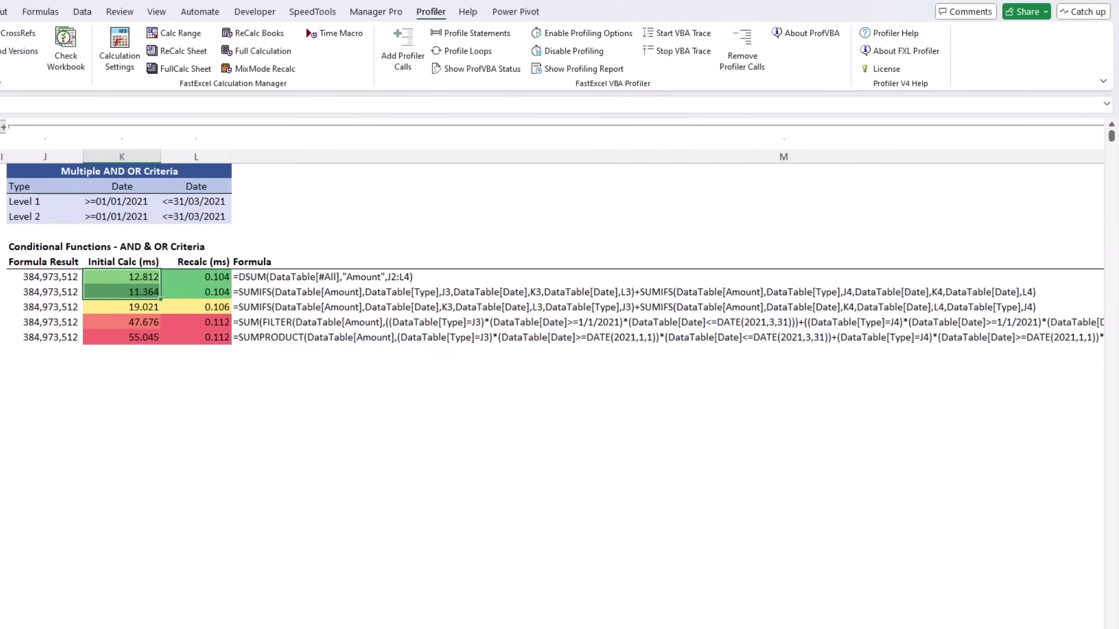
left_click(50, 278)
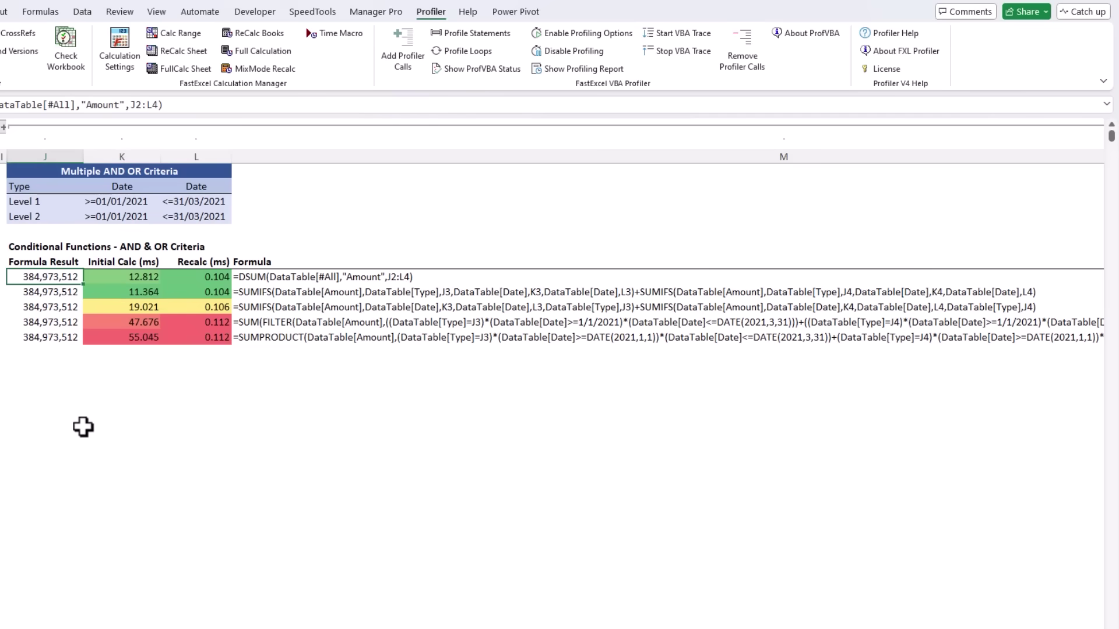
- Step down past the second SUMIFS result, viewing the FILTER and SUMPRODUCT formulas' references without changes
key("Down")
key("Down")
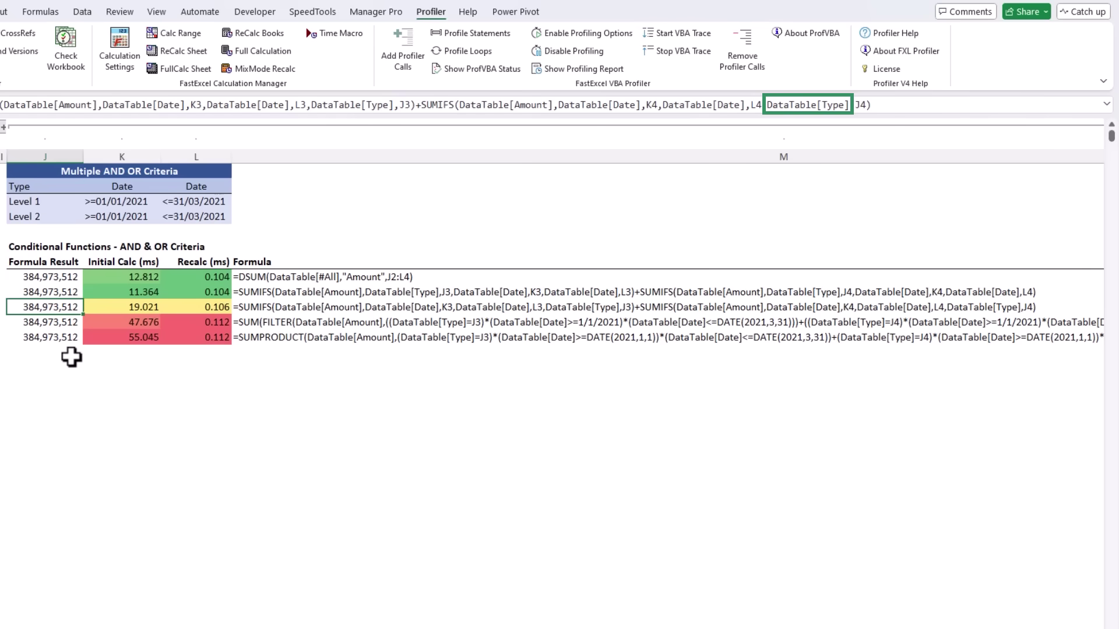
key("Down")
key("F2")
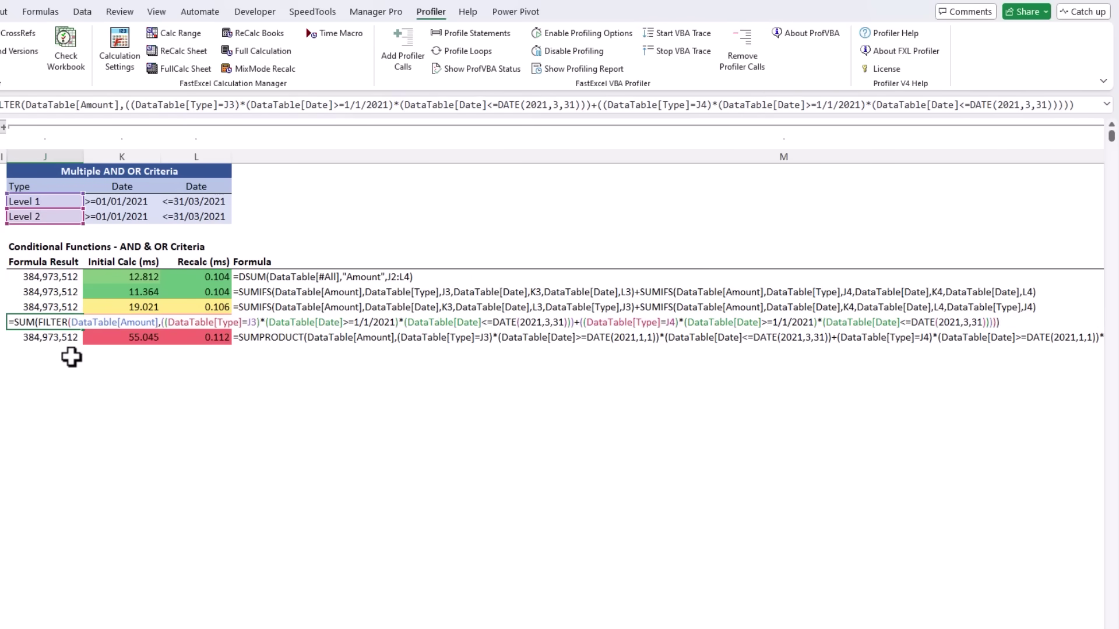
key("Escape")
key("Down")
key("F2")
key("Escape")
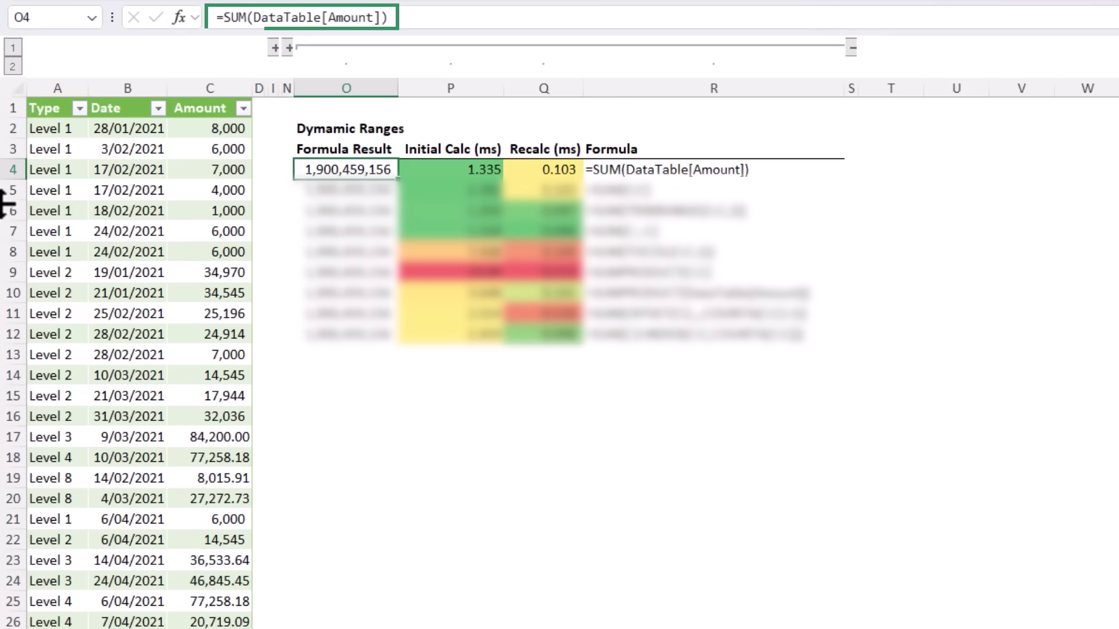
key("Down")
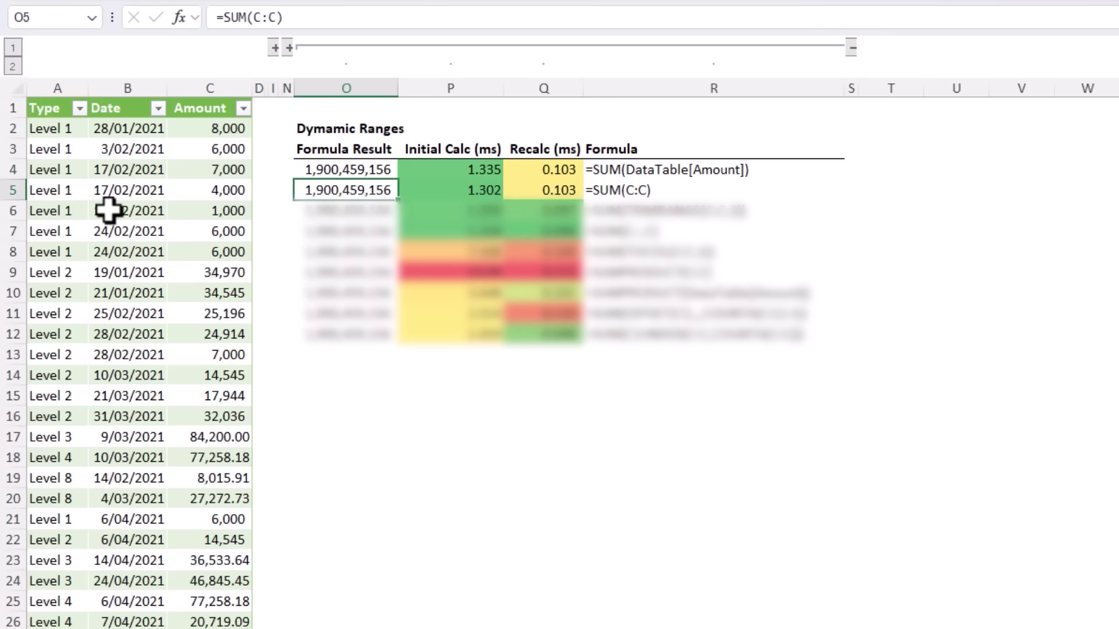
key("Down")
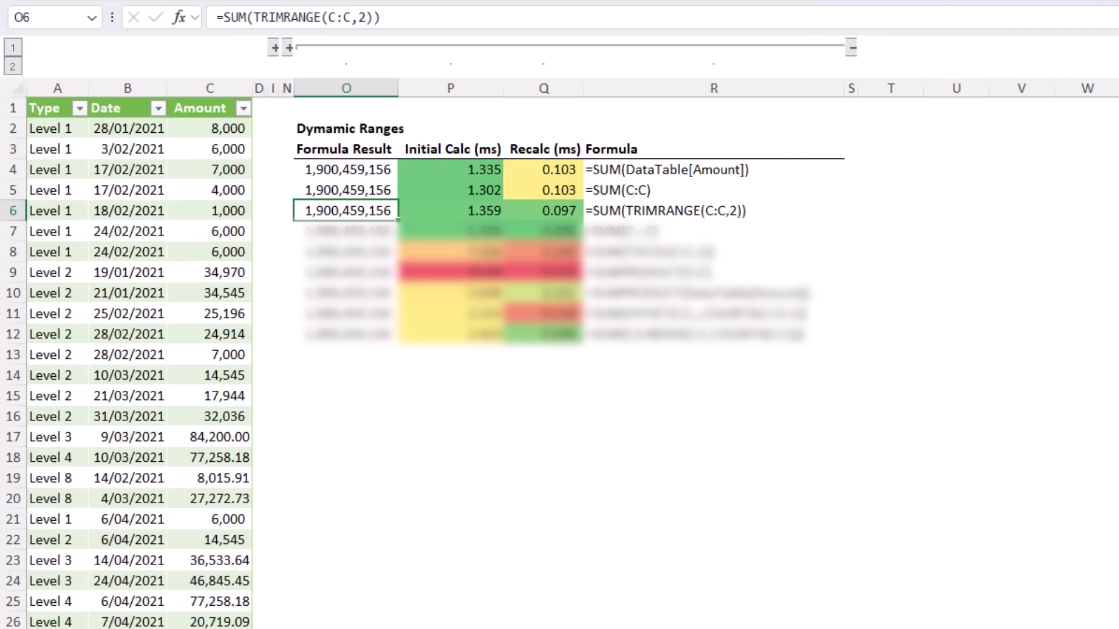
key("Down")
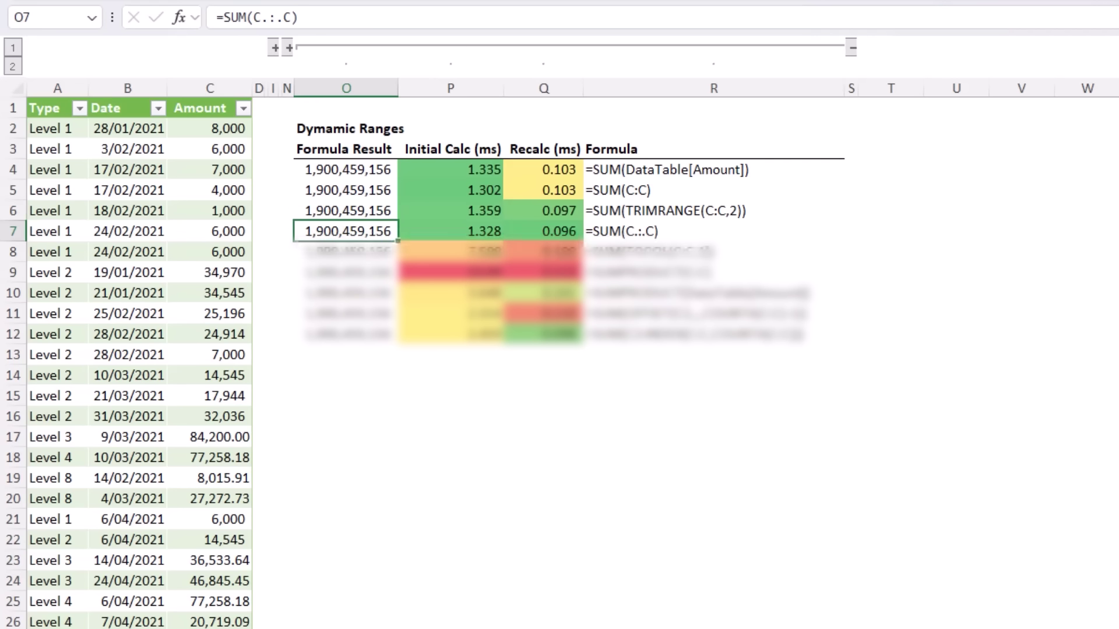
key("Down")
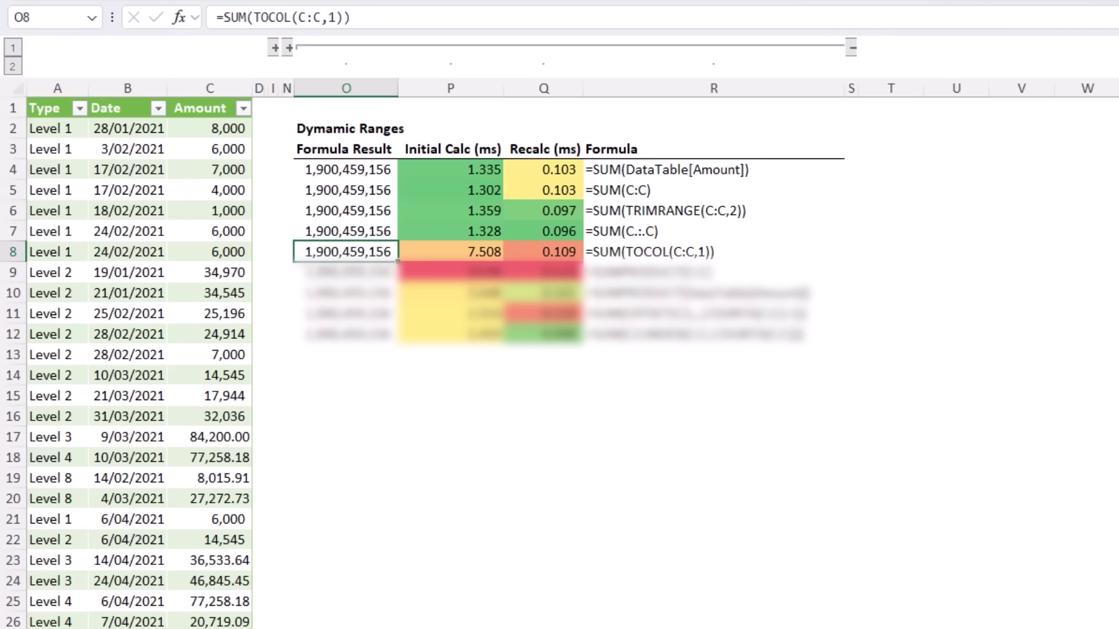
key("F2")
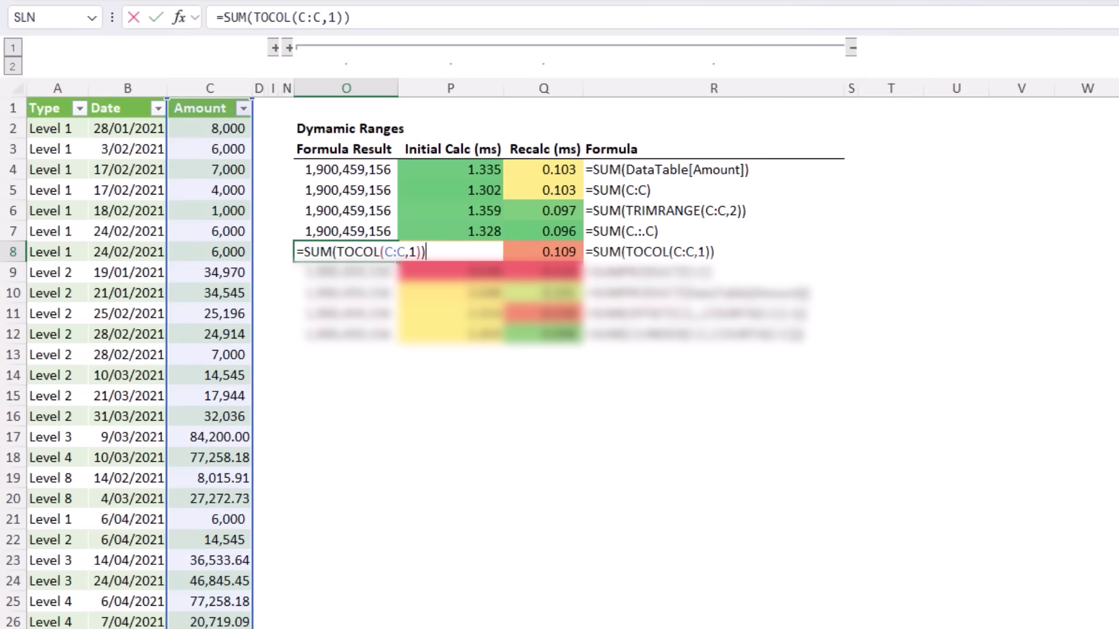
key("Escape")
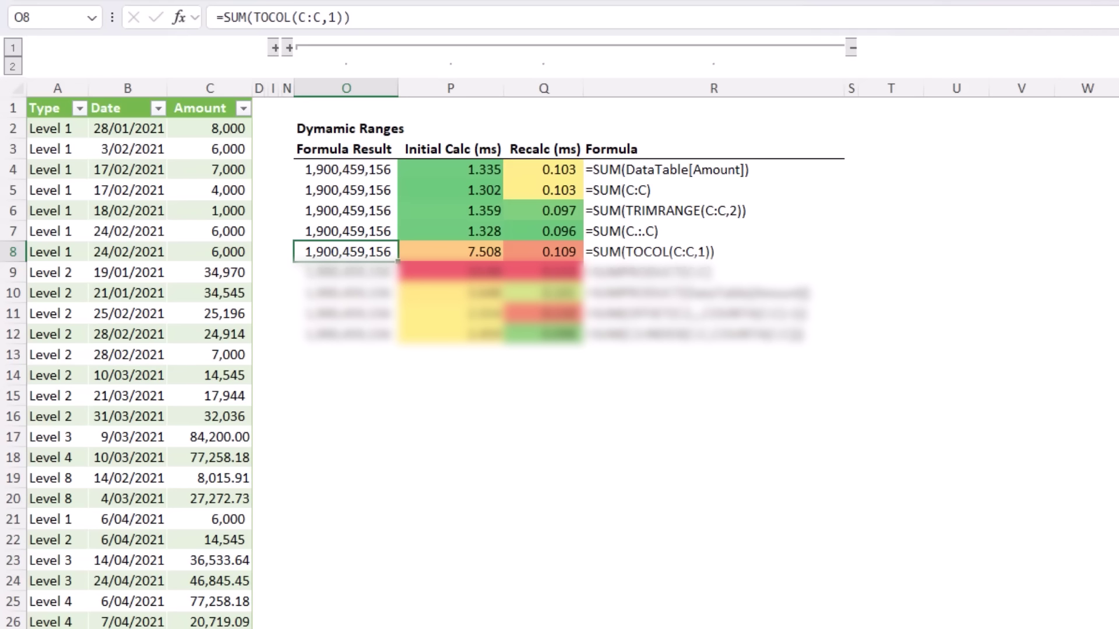
left_click(346, 272)
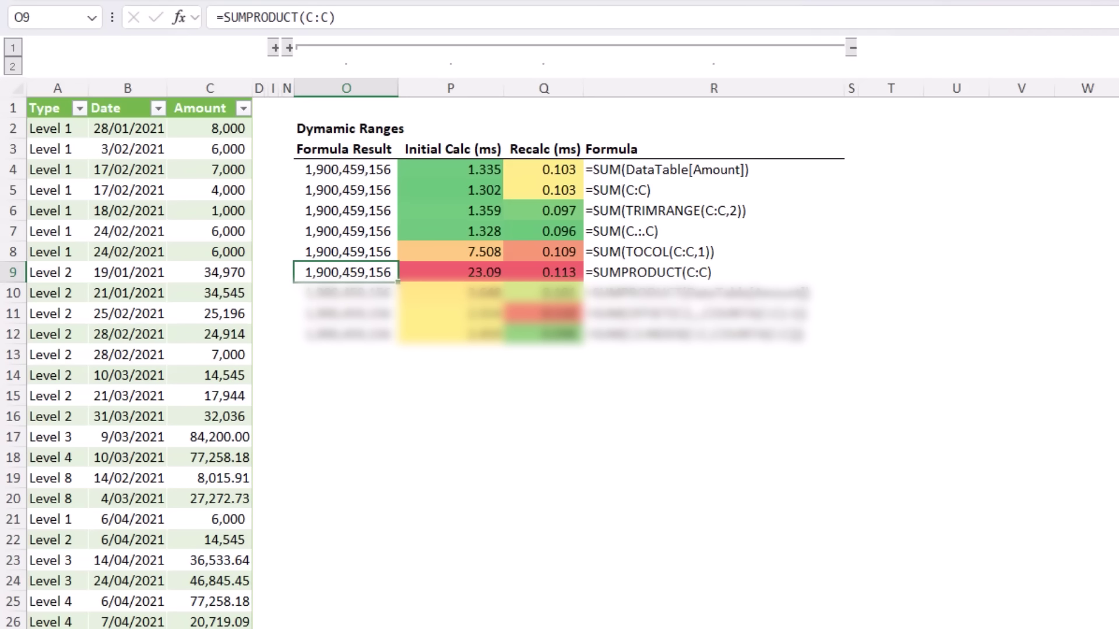
left_click(346, 292)
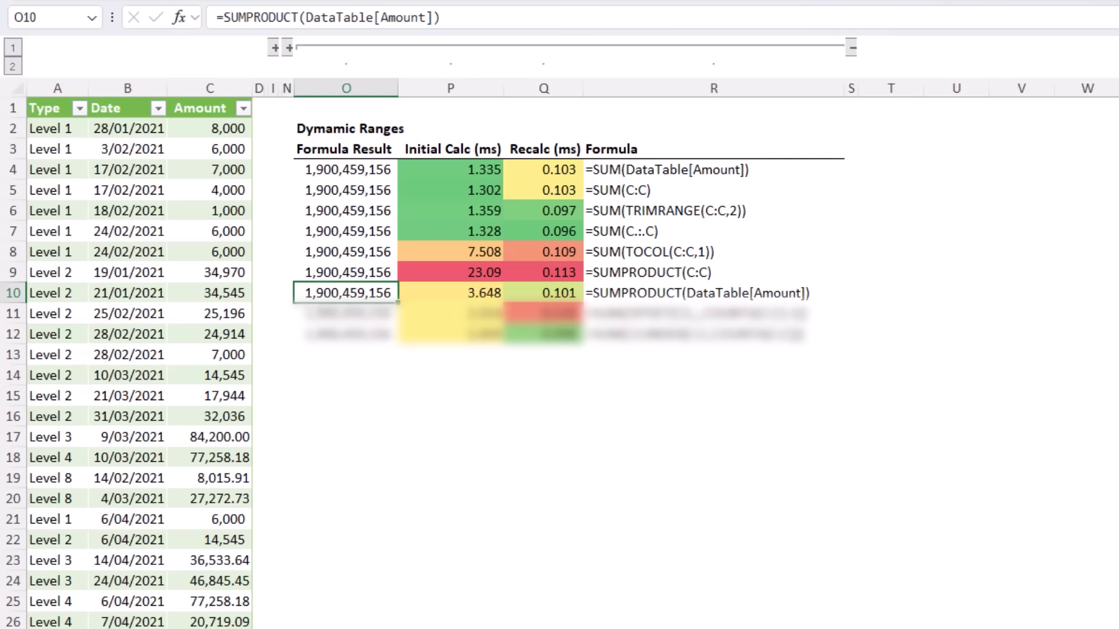
left_click(346, 314)
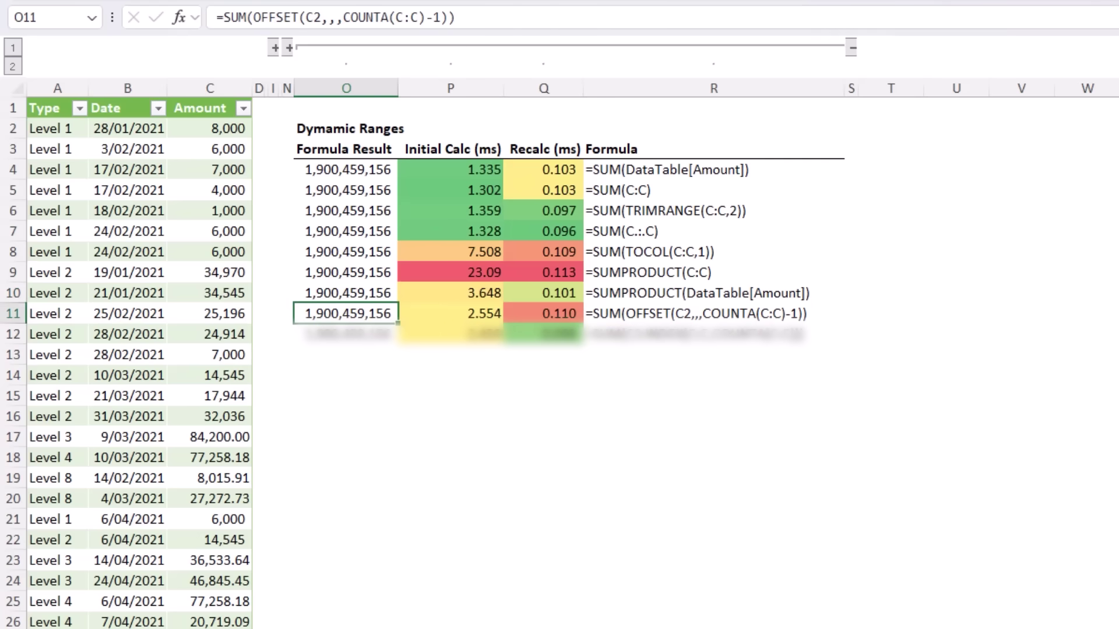
left_click(346, 334)
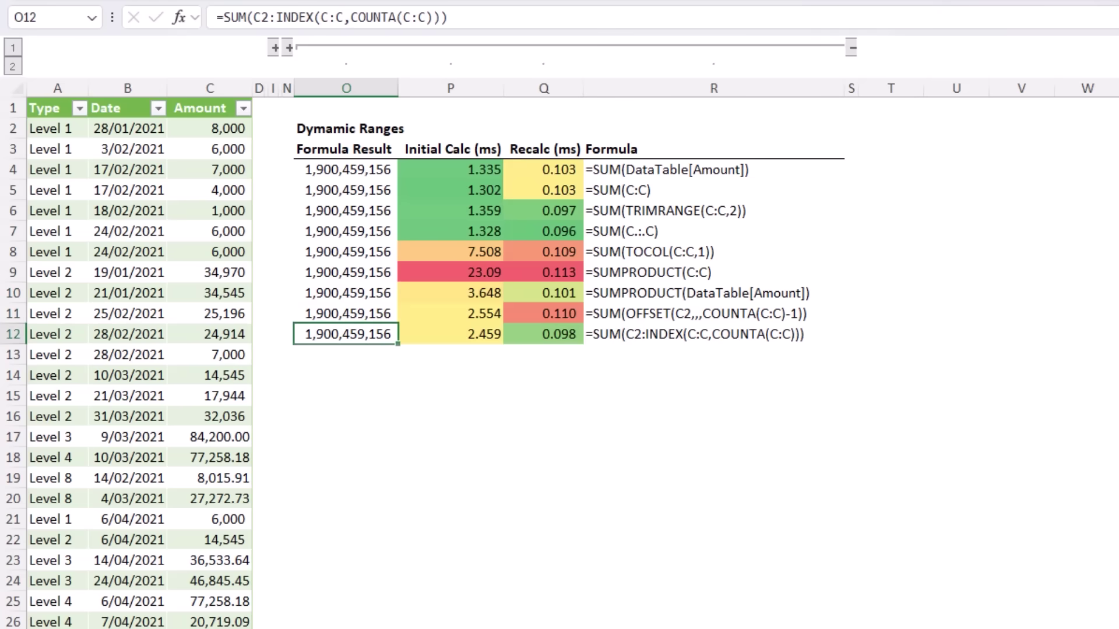
key("Up")
key("Up")
key("Up")
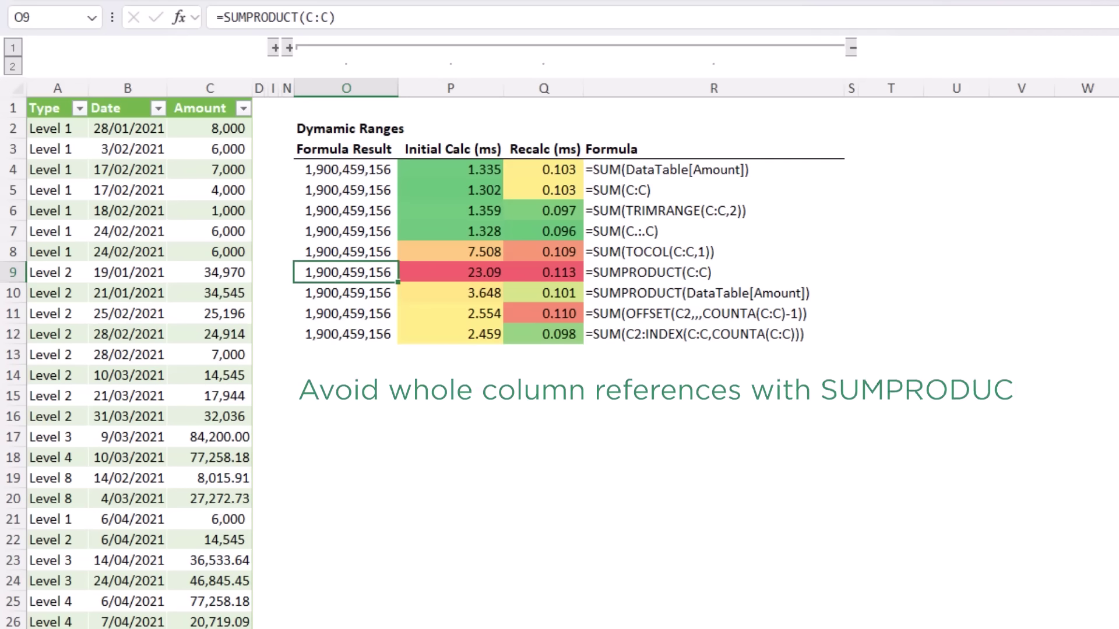
left_click(347, 252)
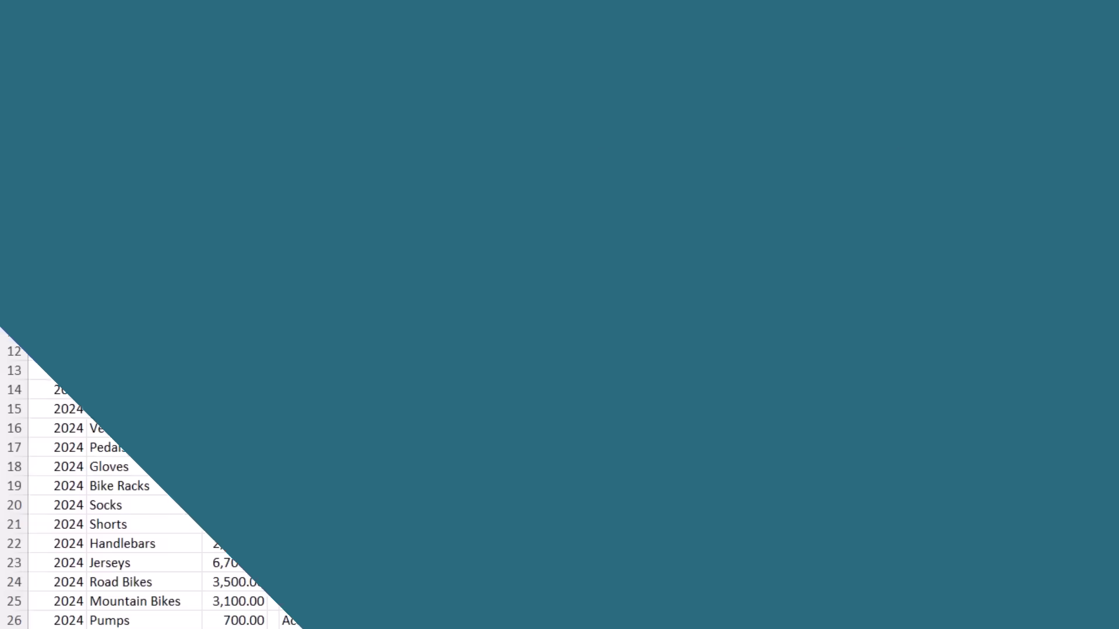
key("ctrl+Down")
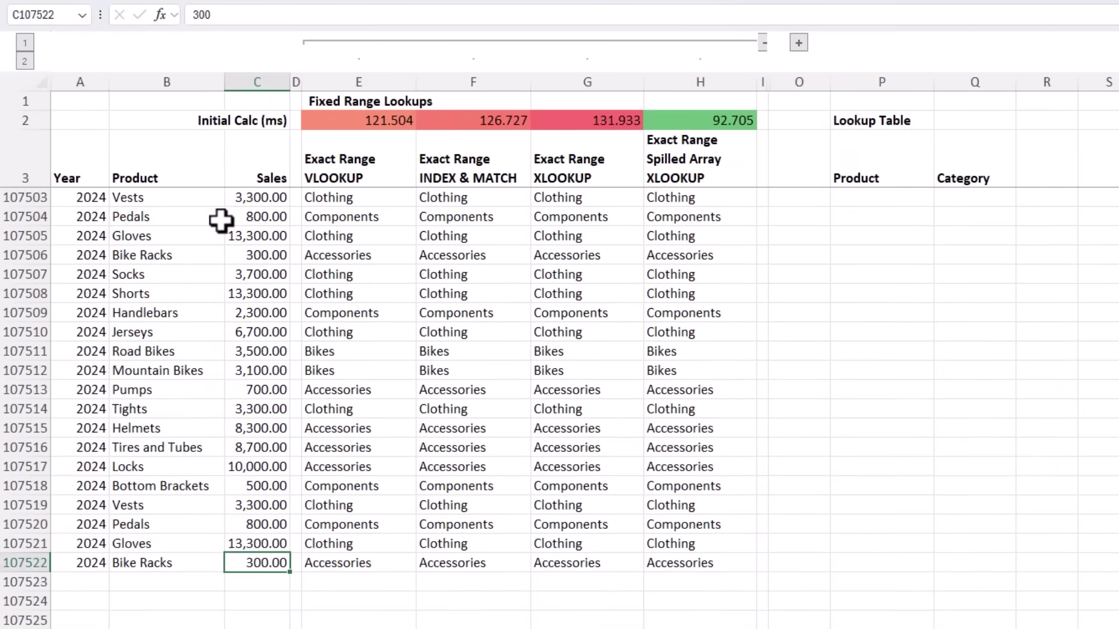
scroll(222, 220, "down", 1)
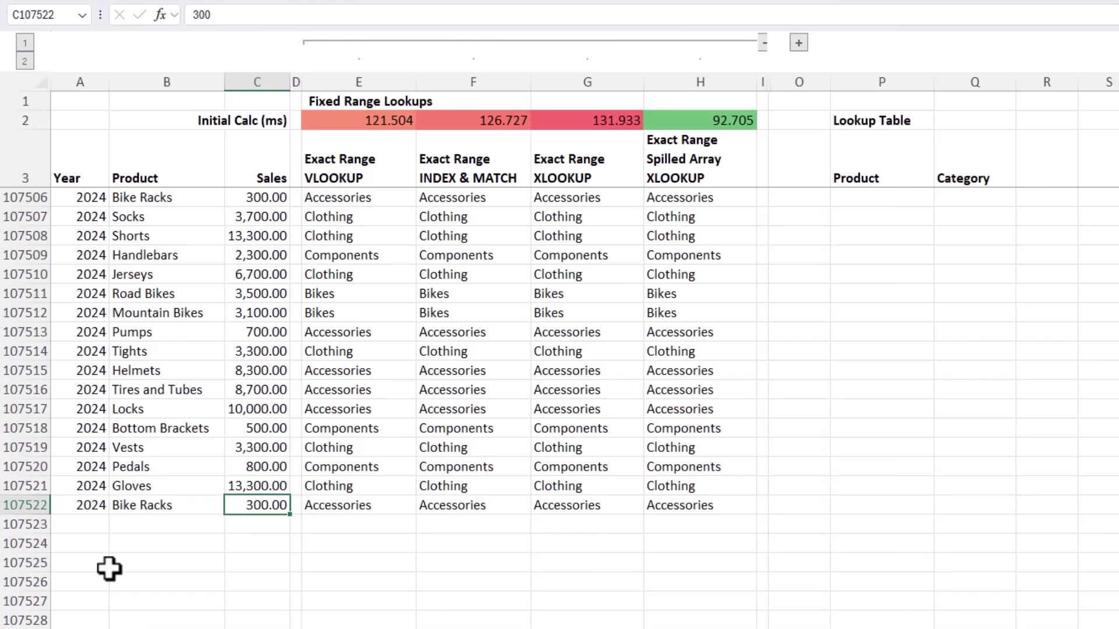
key("ctrl+Home")
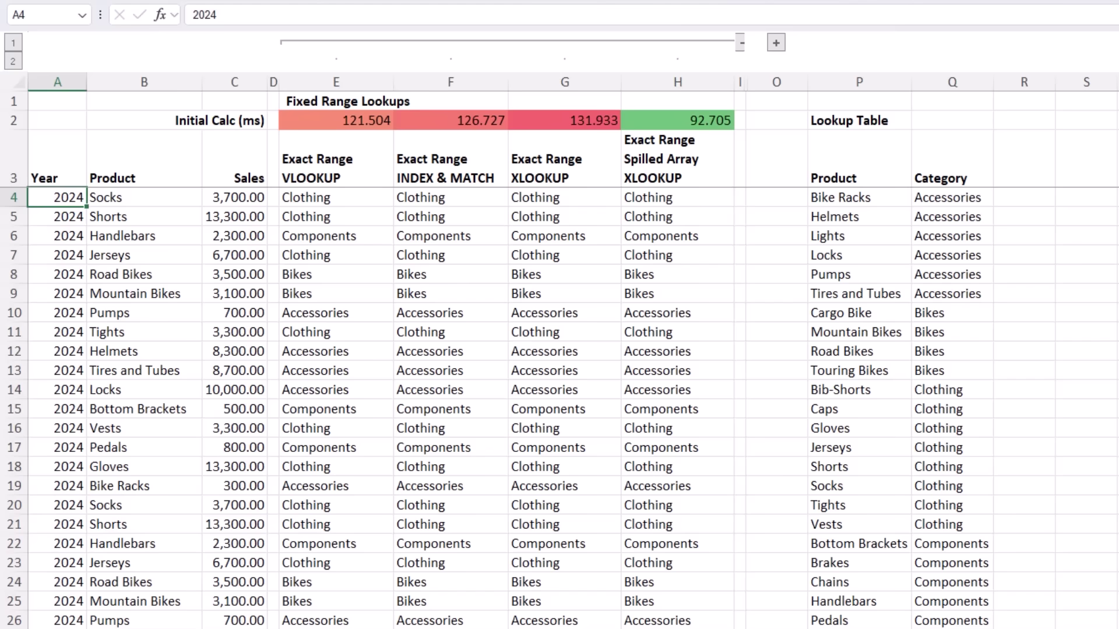
left_click(299, 195)
key("Right")
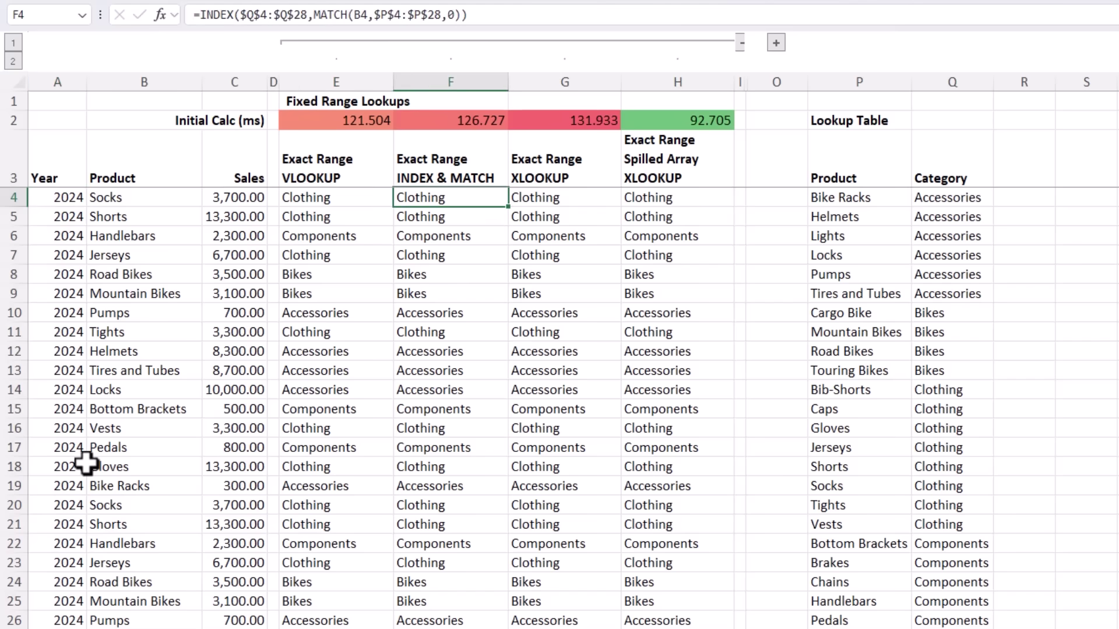
key("Right")
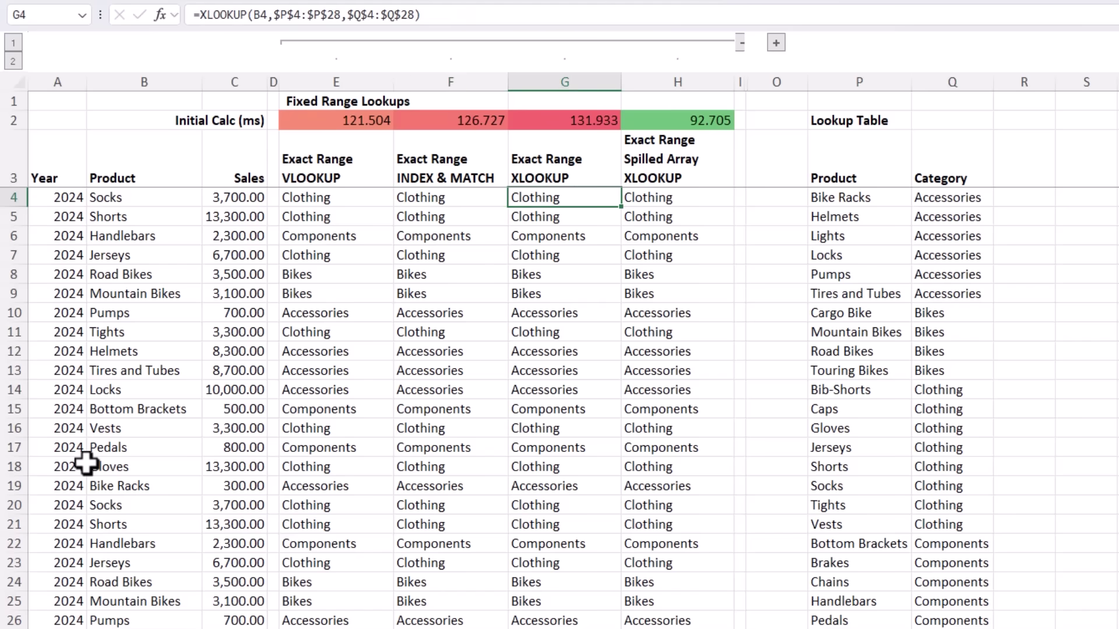
key("Left")
key("Left")
key("Left")
key("Left")
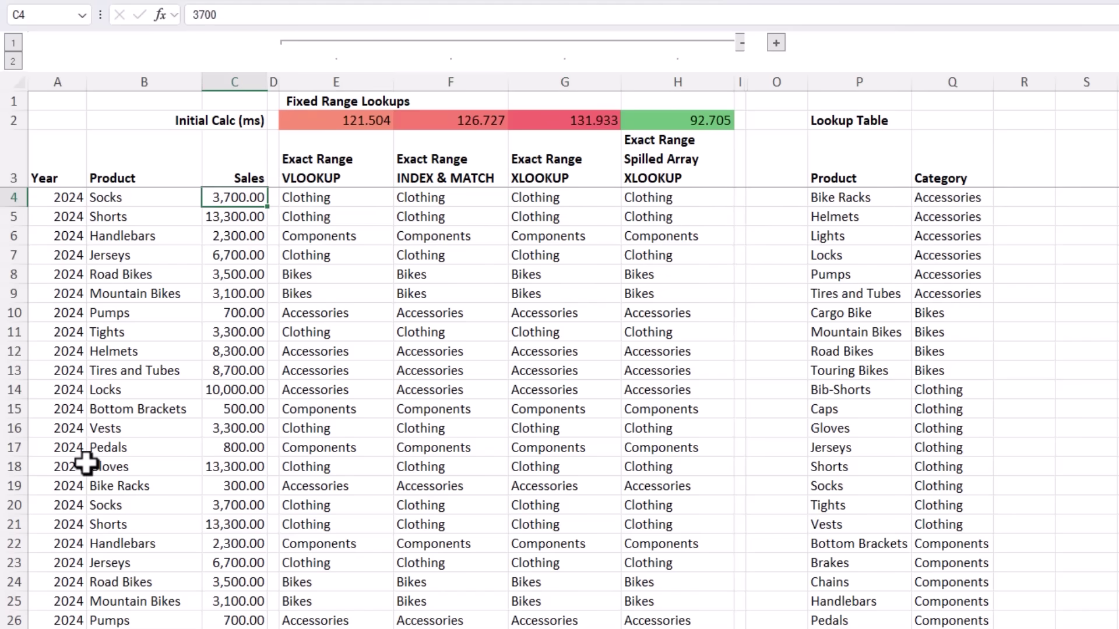
key("ctrl+Down")
key("Down")
scroll(109, 593, "down", 2)
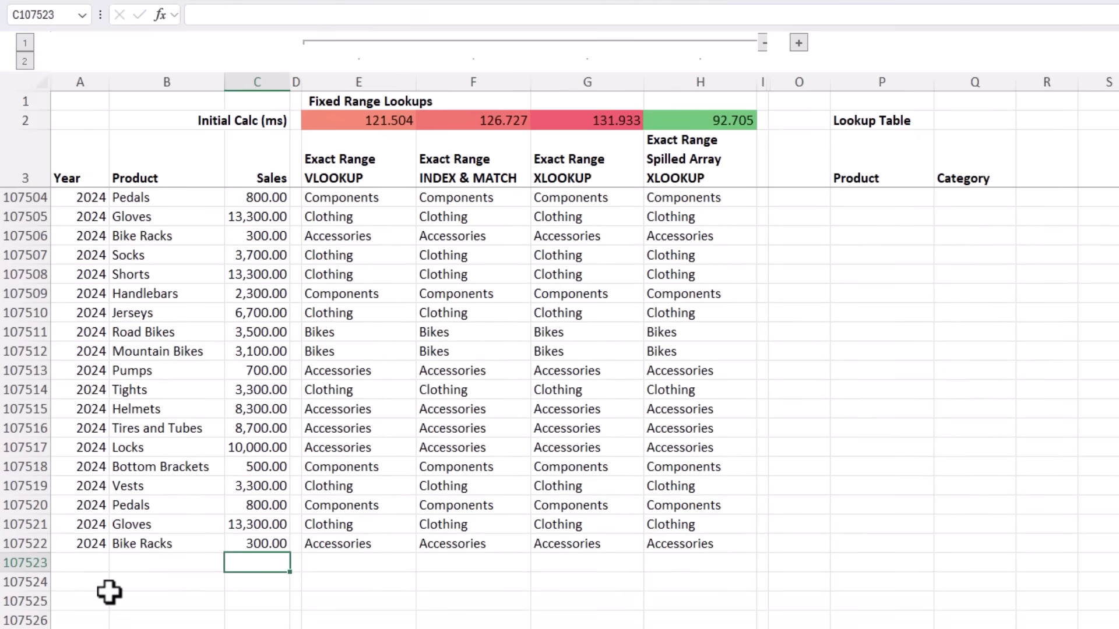
key("Home")
key("shift+Right")
key("shift+Right")
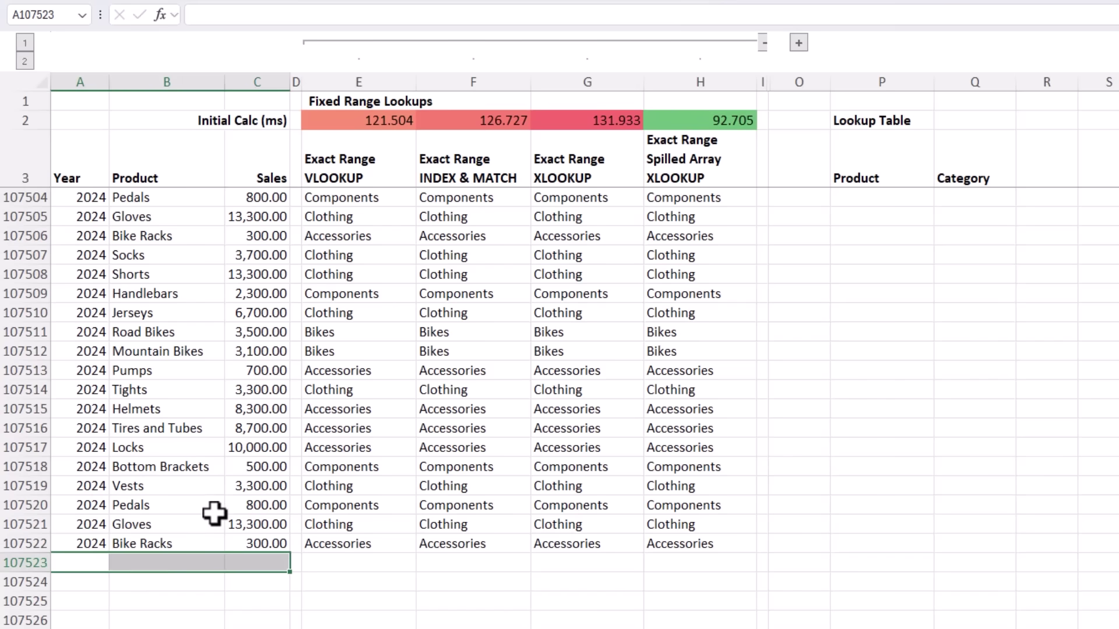
left_click_drag(368, 120, 577, 120)
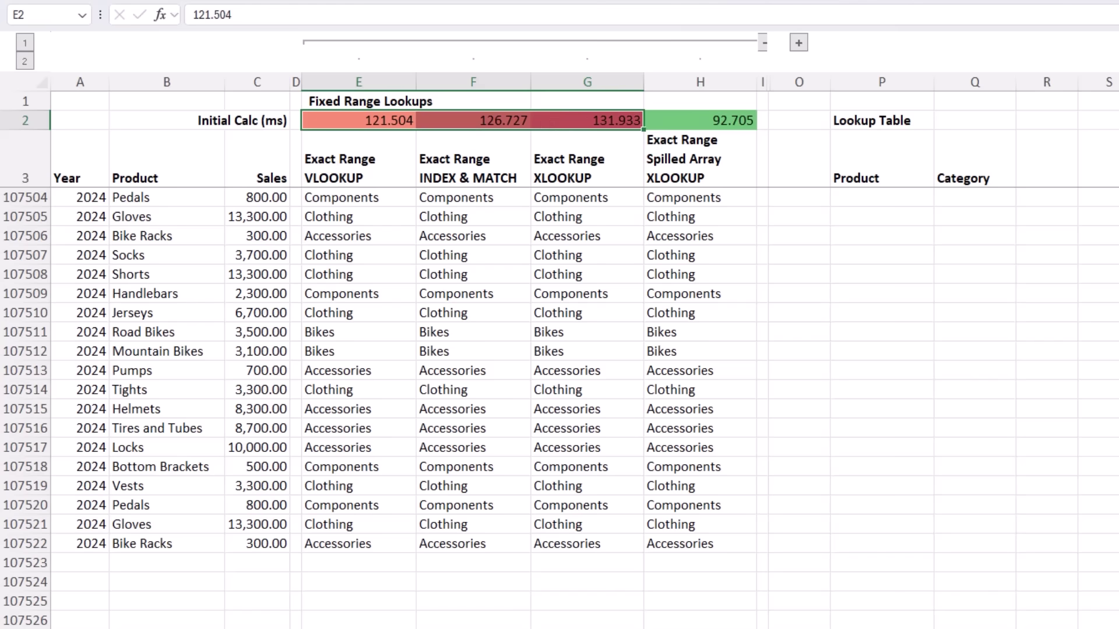
left_click(700, 158)
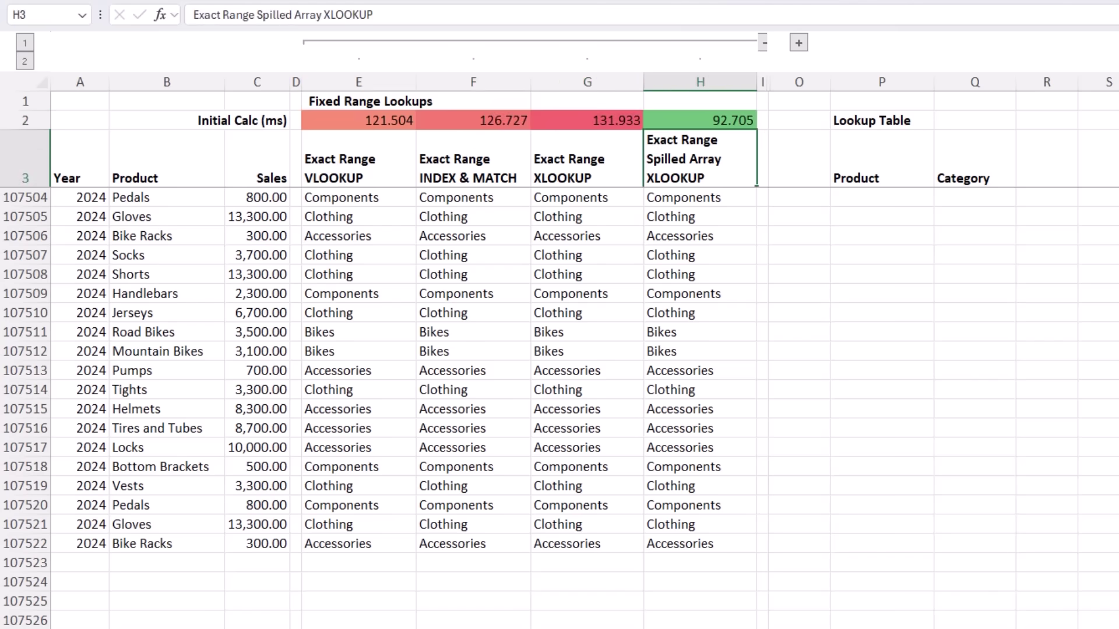
key("Down")
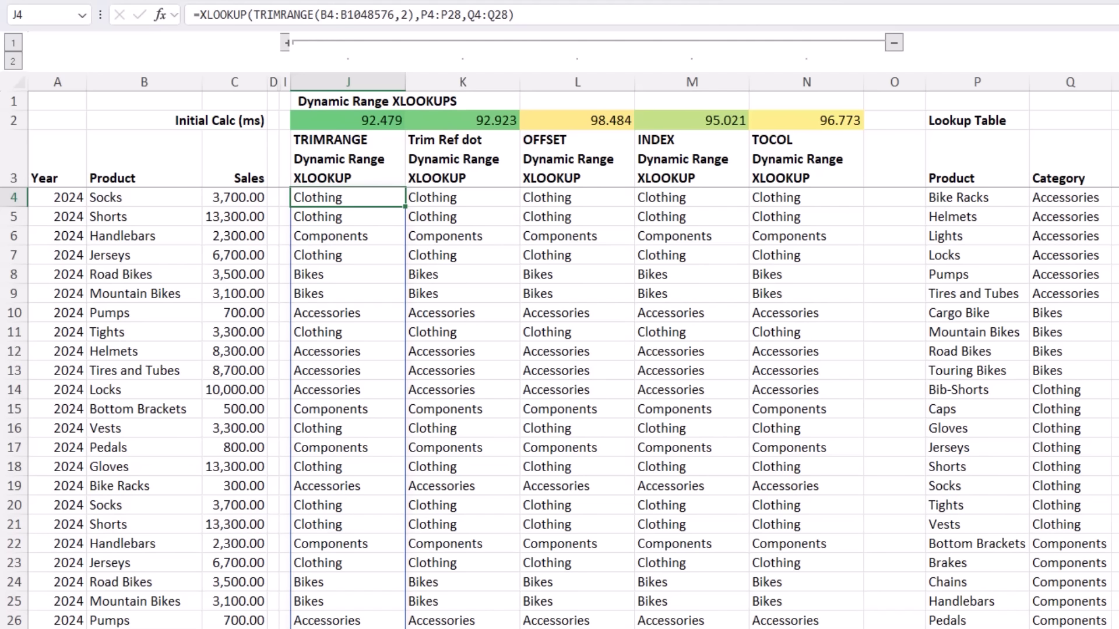
- Fill empty row 107523, columns A to N, from the row above, then return to the top
key("Left")
key("Left")
key("Left")
key("ctrl+Down")
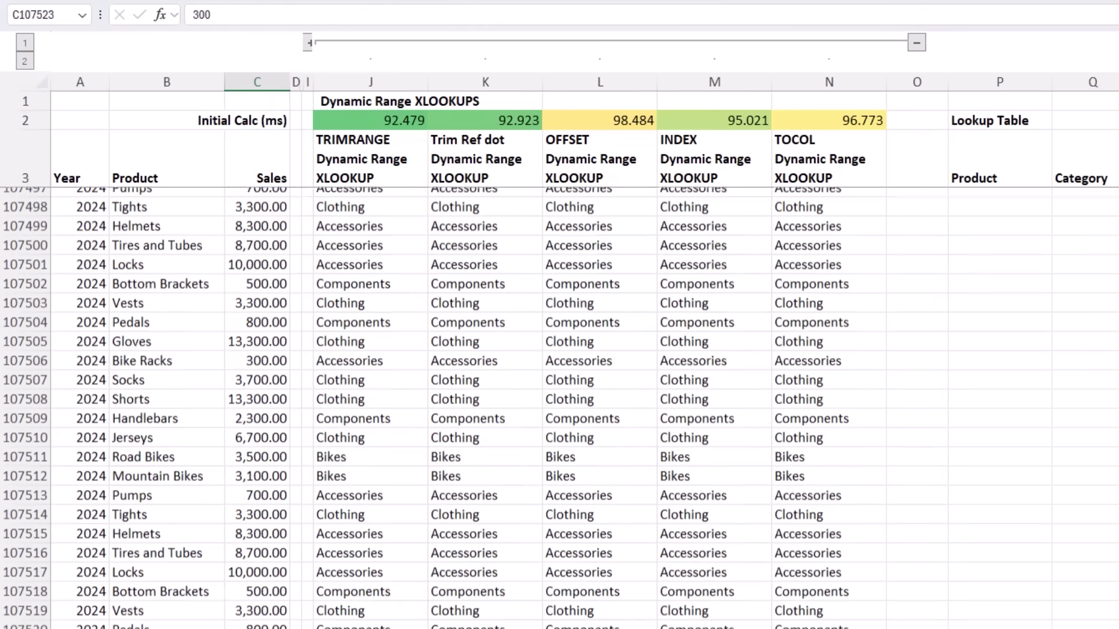
key("Home")
key("shift+Right")
key("shift+Right")
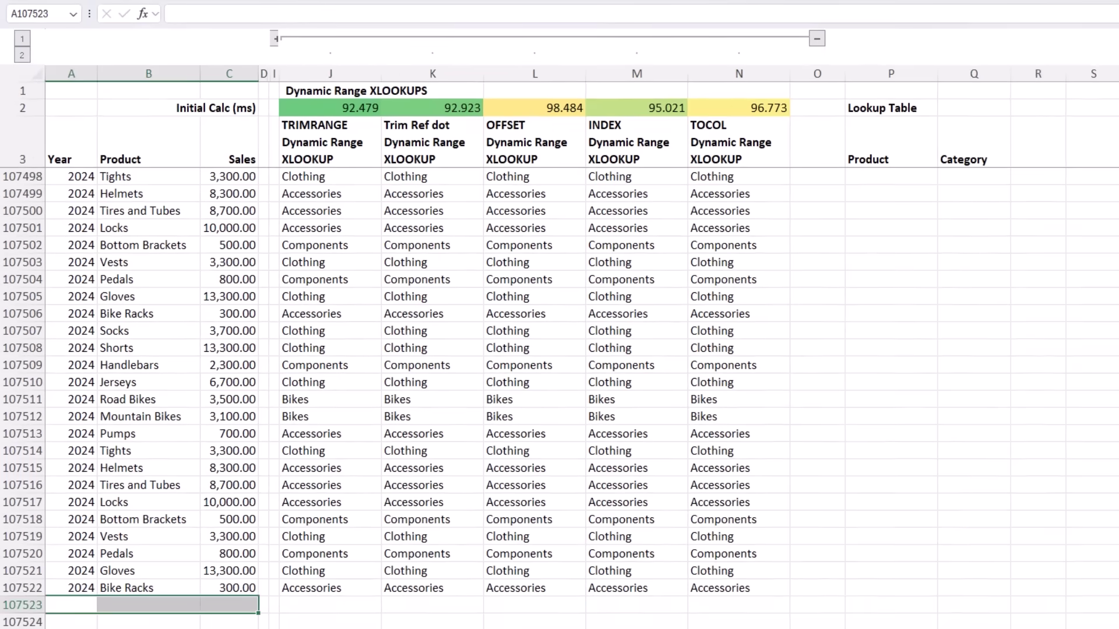
key("shift+Right")
key("shift+Right")
key("shift+Right")
key("shift+Right")
key("shift+Right")
key("shift+Right")
key("shift+Right")
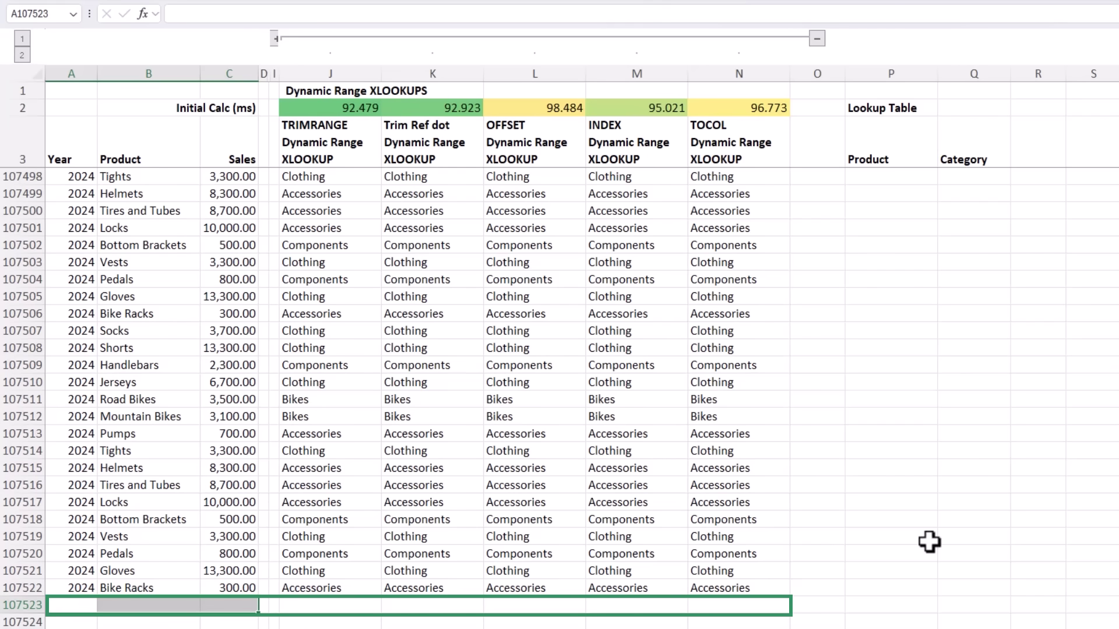
key("ctrl+d")
key("ctrl+Home")
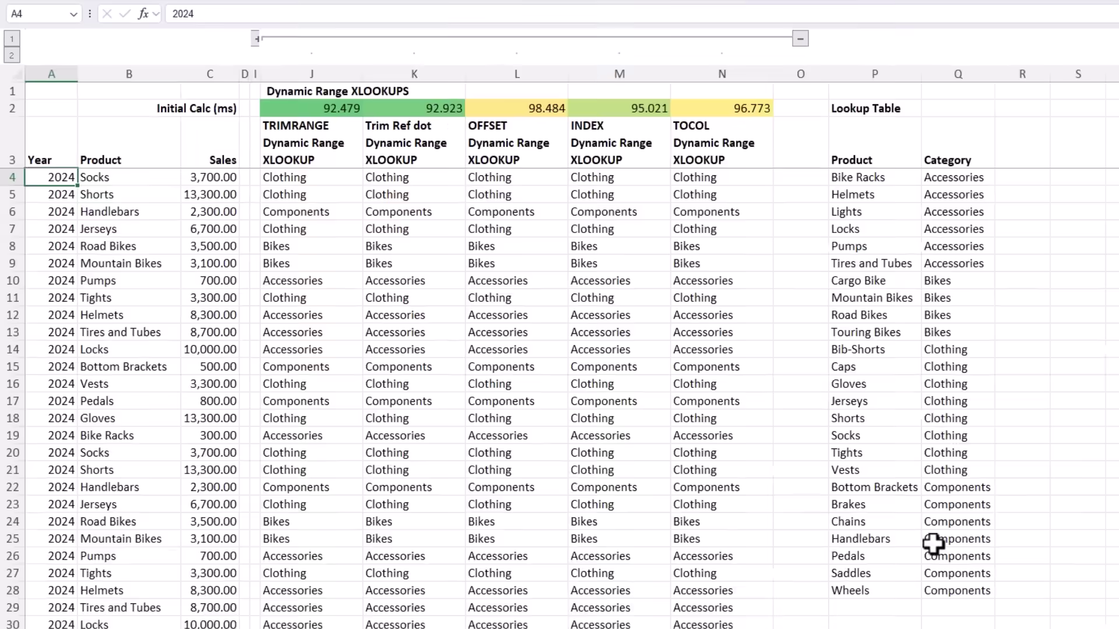
- Inspect the TRIMRANGE XLOOKUP in J4, highlighting its B4:B1048576 range, without changing it
key("ctrl+Right")
key("ctrl+Right")
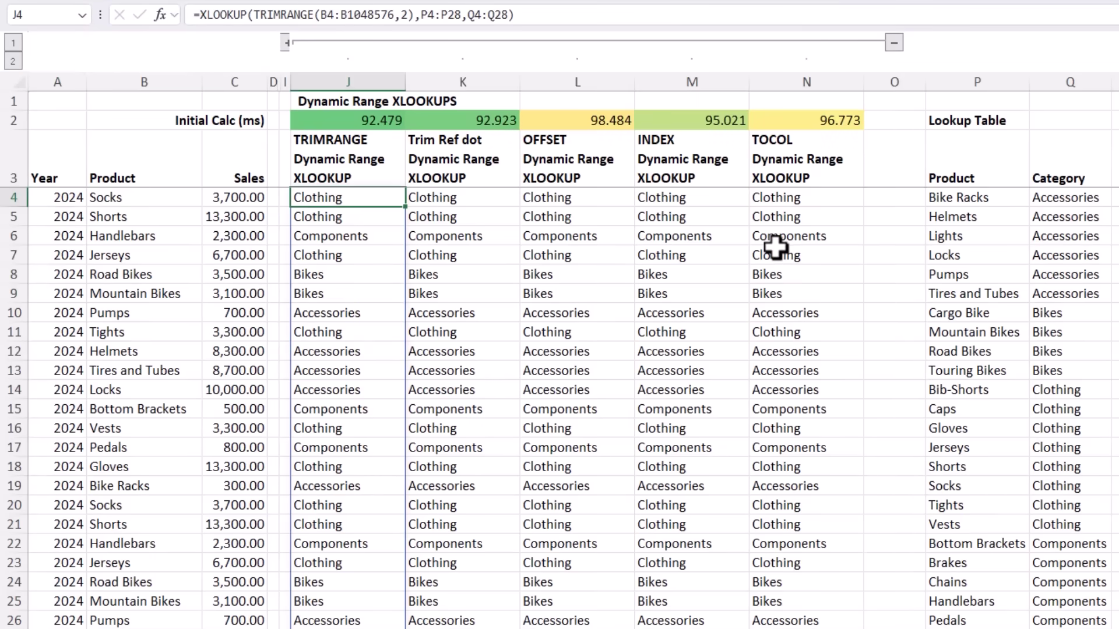
key("F2")
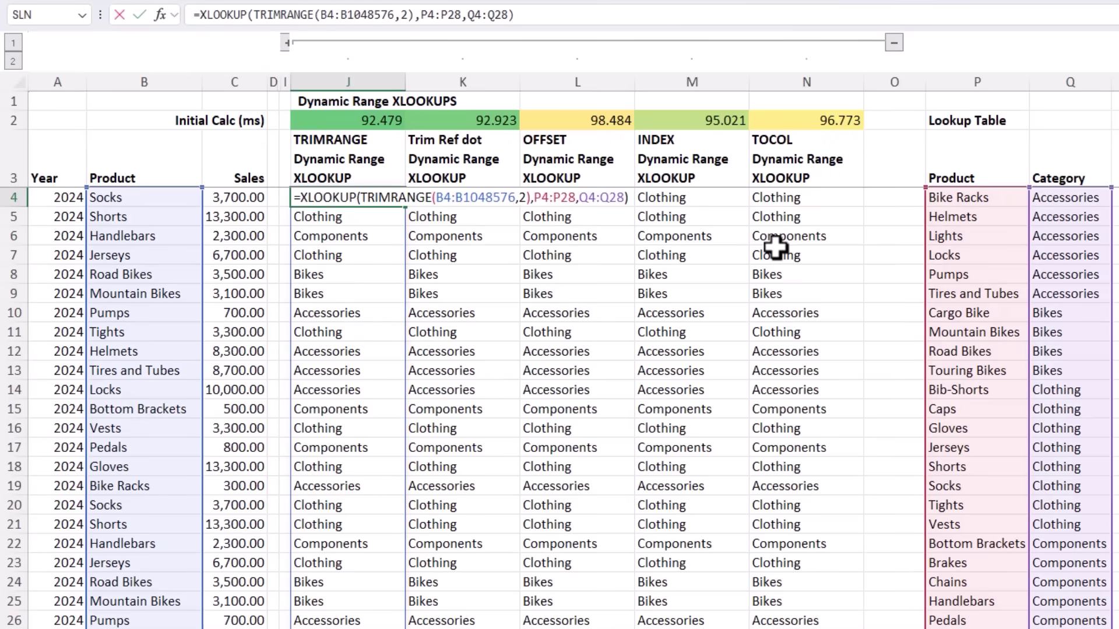
double_click(476, 199)
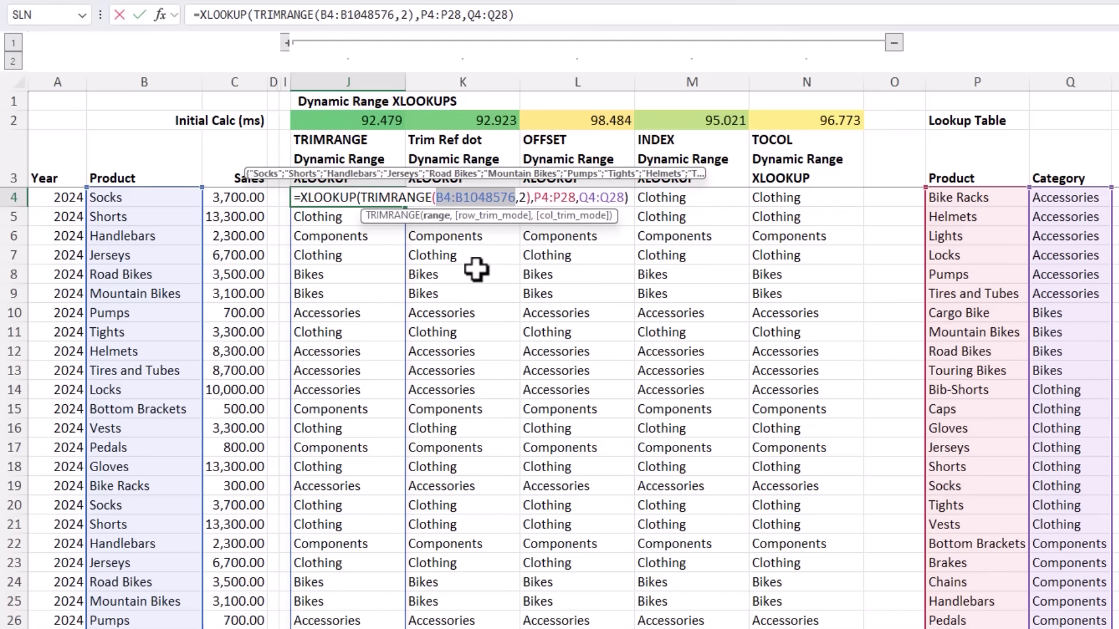
key("Escape")
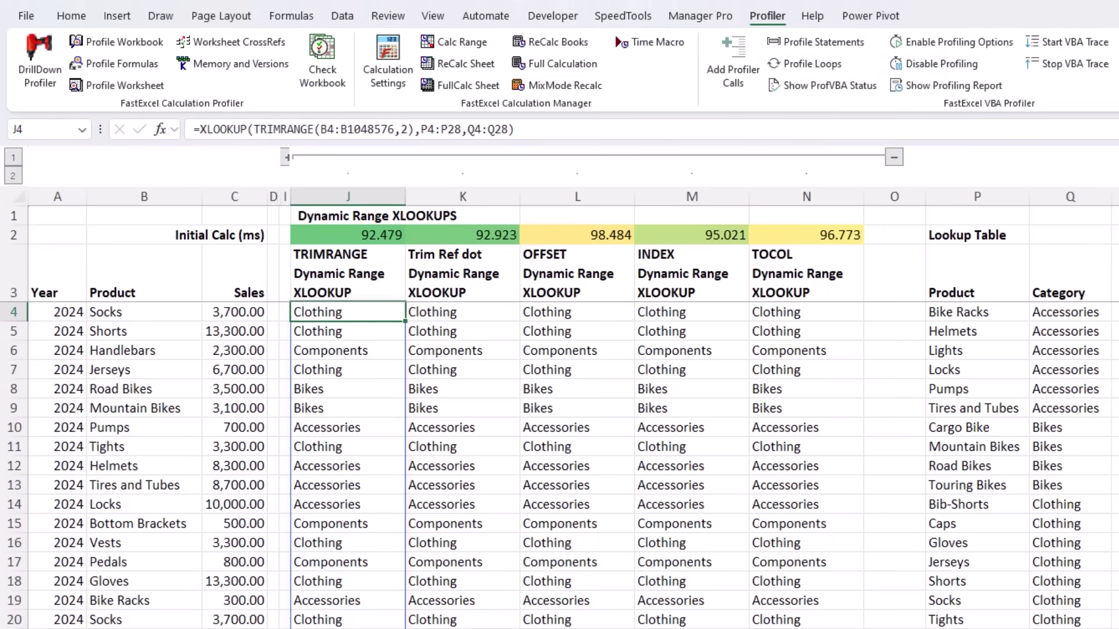
- Time the J4 TRIMRANGE lookup with Calc Range and dismiss the FXL Profiler result
left_click(457, 42)
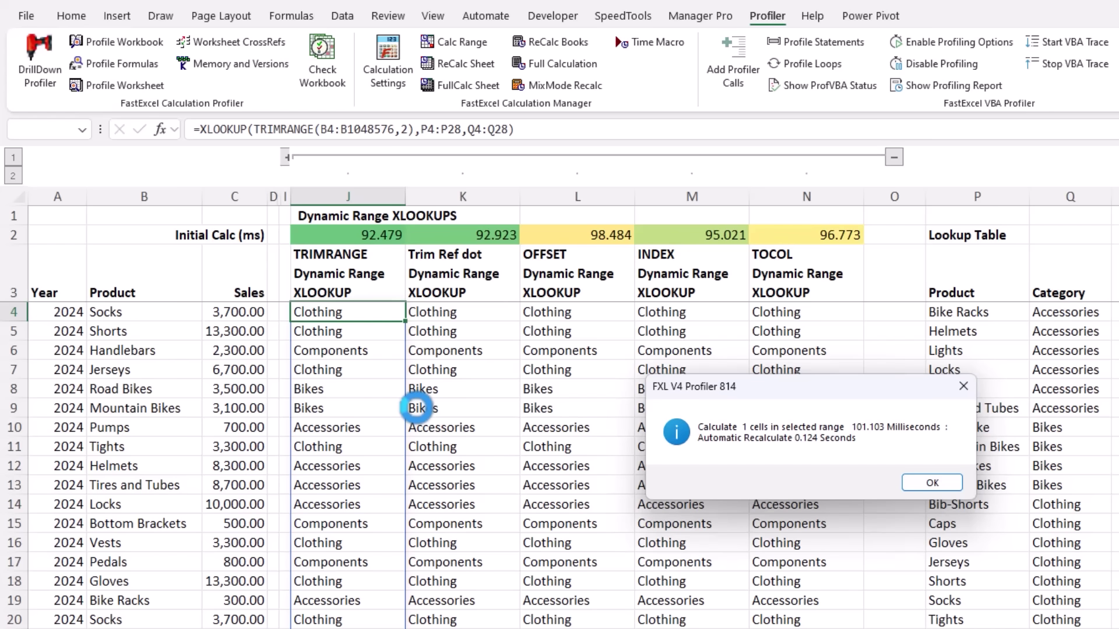
left_click(921, 482)
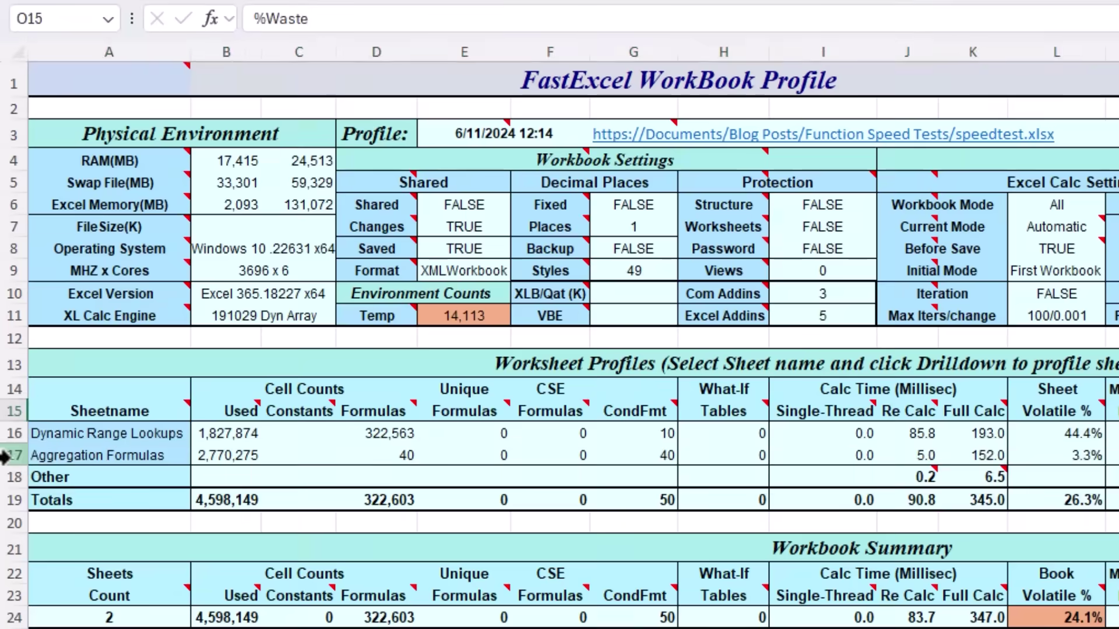
left_click(15, 398)
left_click(75, 457)
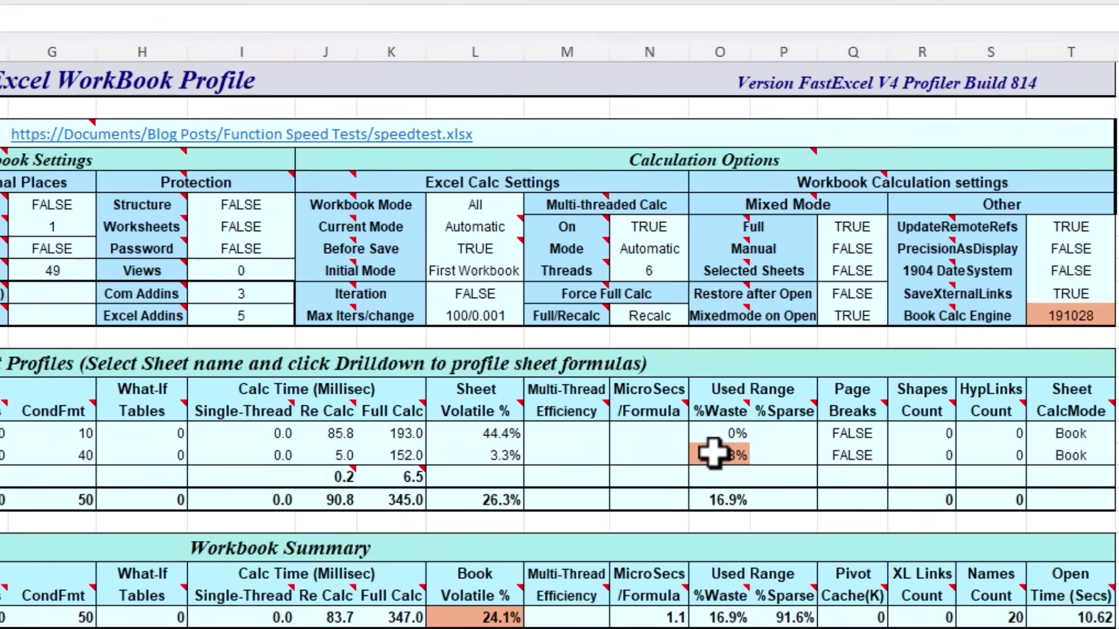
left_click(718, 455)
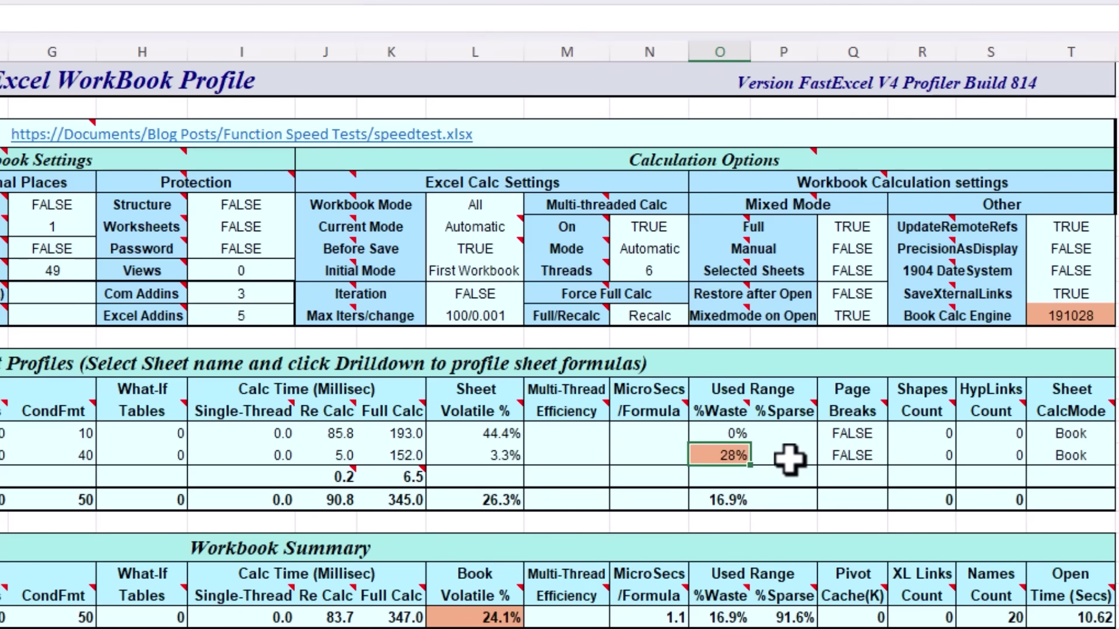
mouse_move(741, 434)
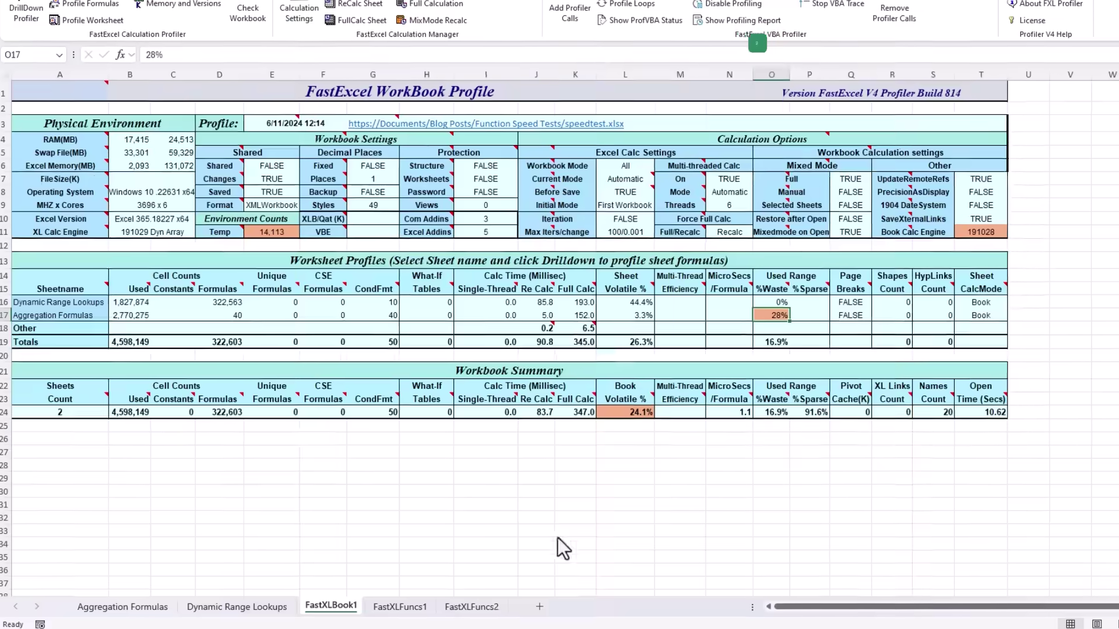
- Show the FastXLFuncs2 profile sheet, select the Aggregation Formulas title, and scroll the Unique Formulas list
left_click(493, 606)
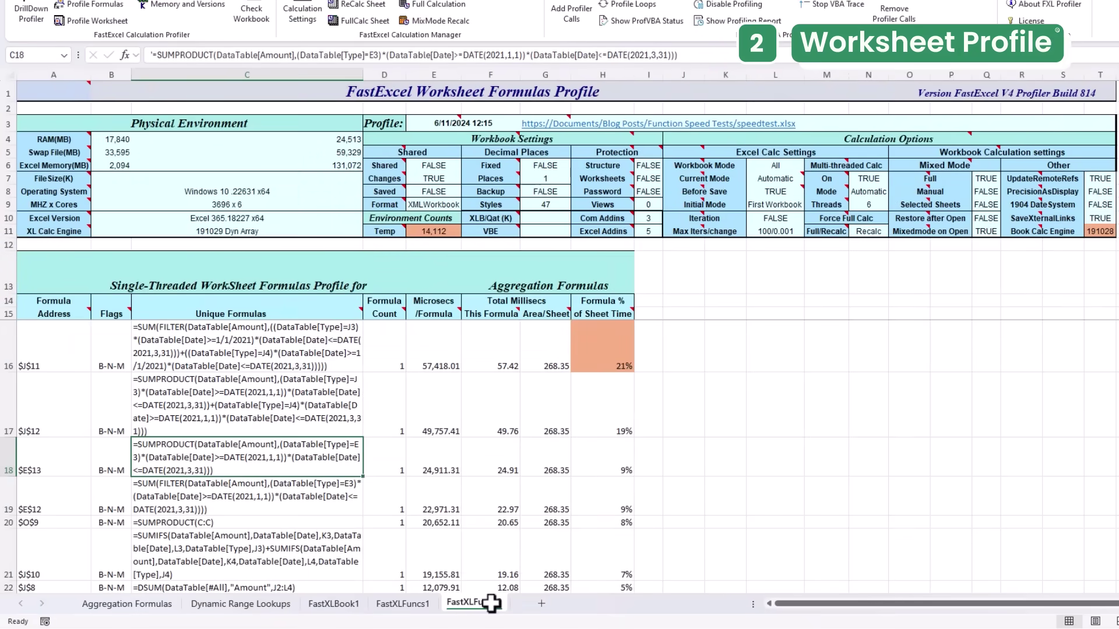
left_click_drag(517, 278, 631, 279)
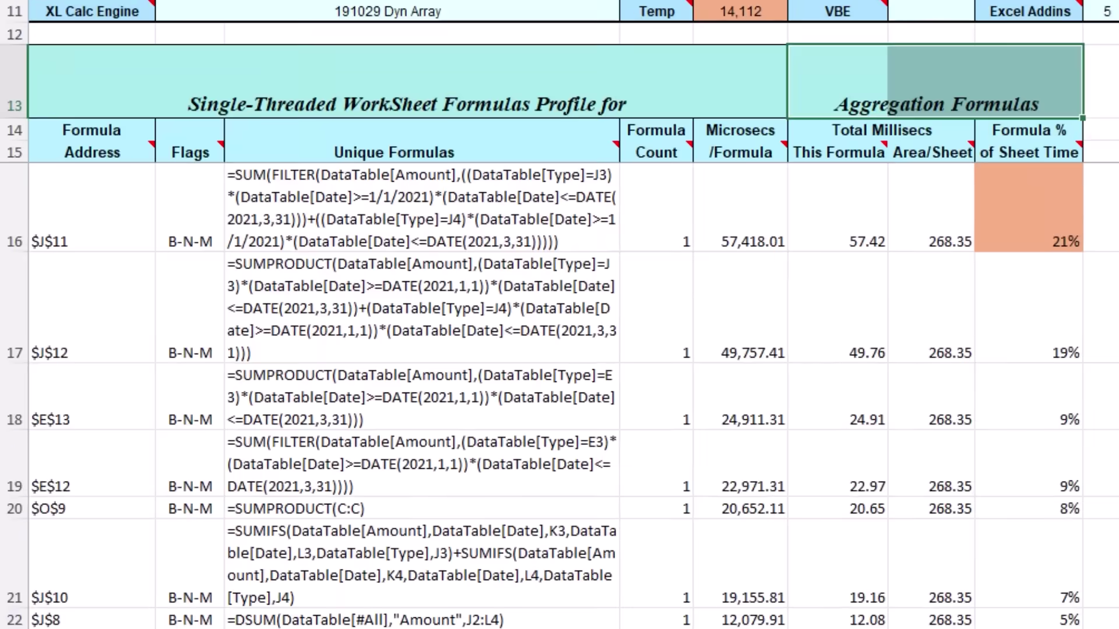
scroll(559, 397, "down", 3)
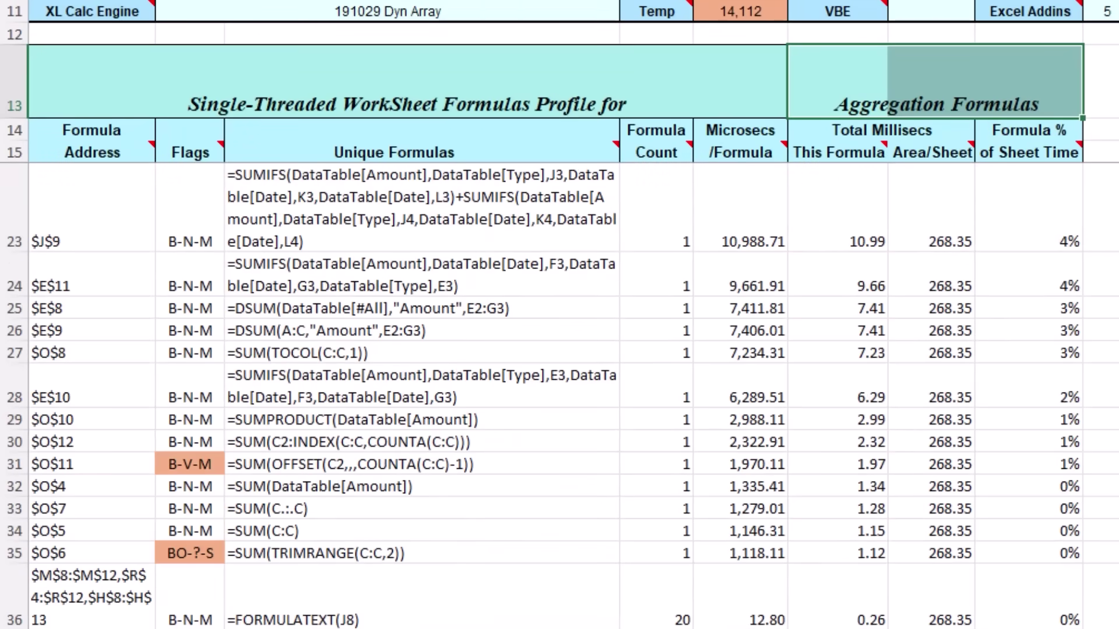
scroll(559, 396, "down", 1)
scroll(559, 396, "up", 4)
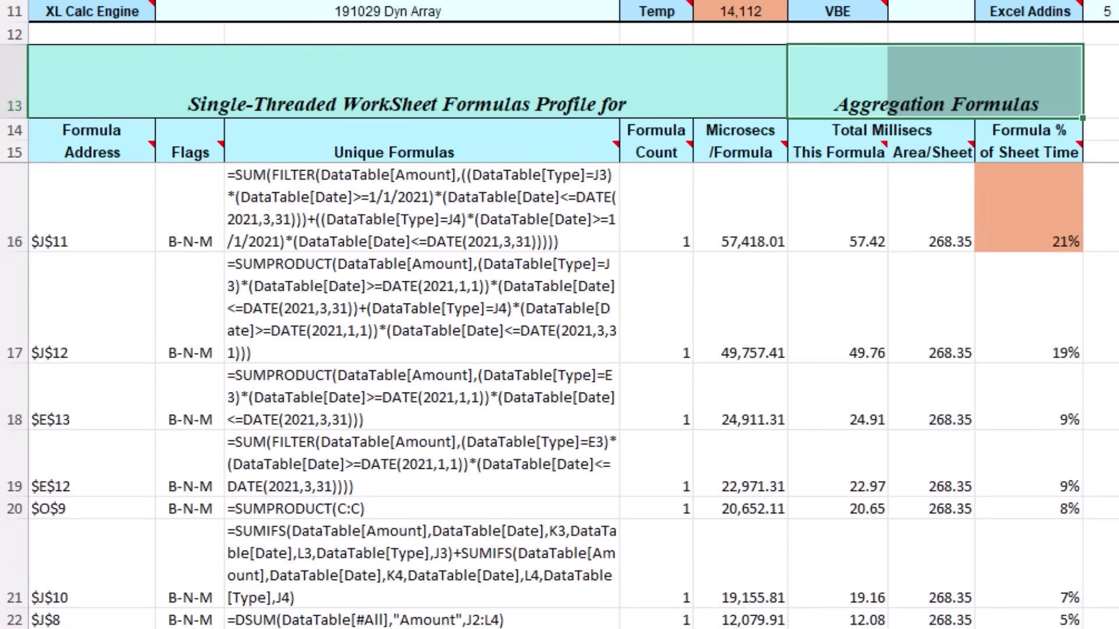
- Review the slowest formula at $J$11 with its 21% share, then the second at $J$12
left_click(463, 200)
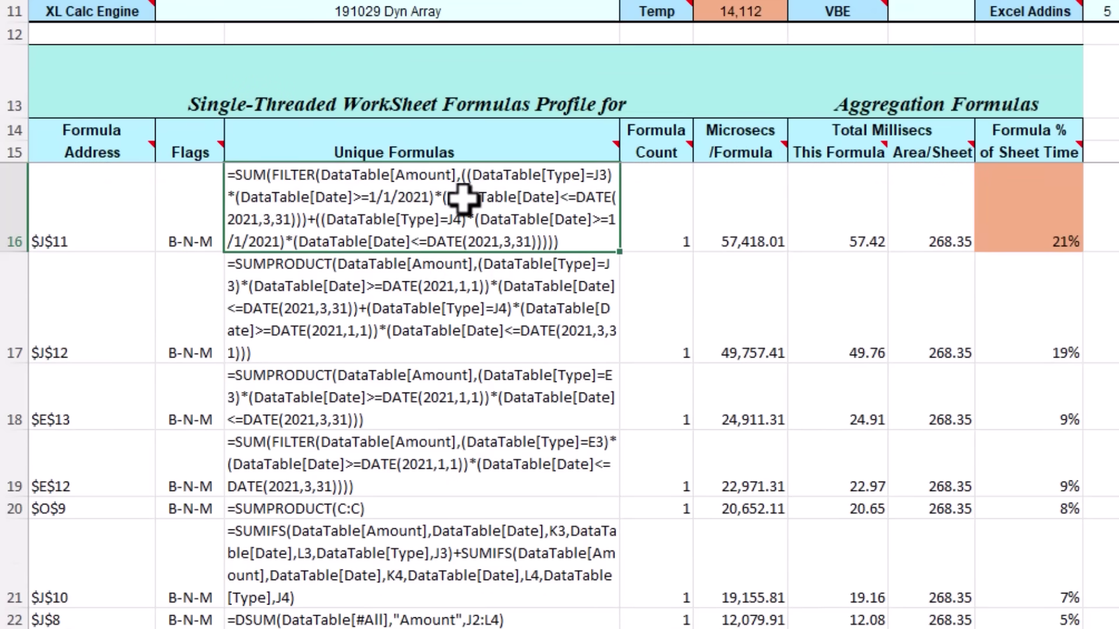
left_click(87, 187)
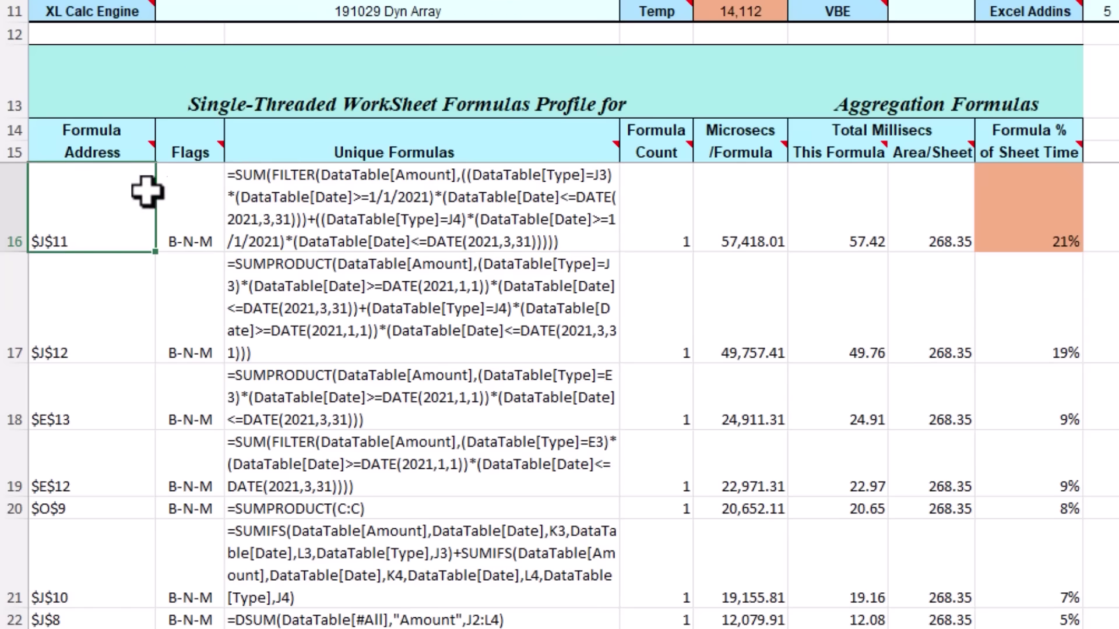
left_click(1022, 218)
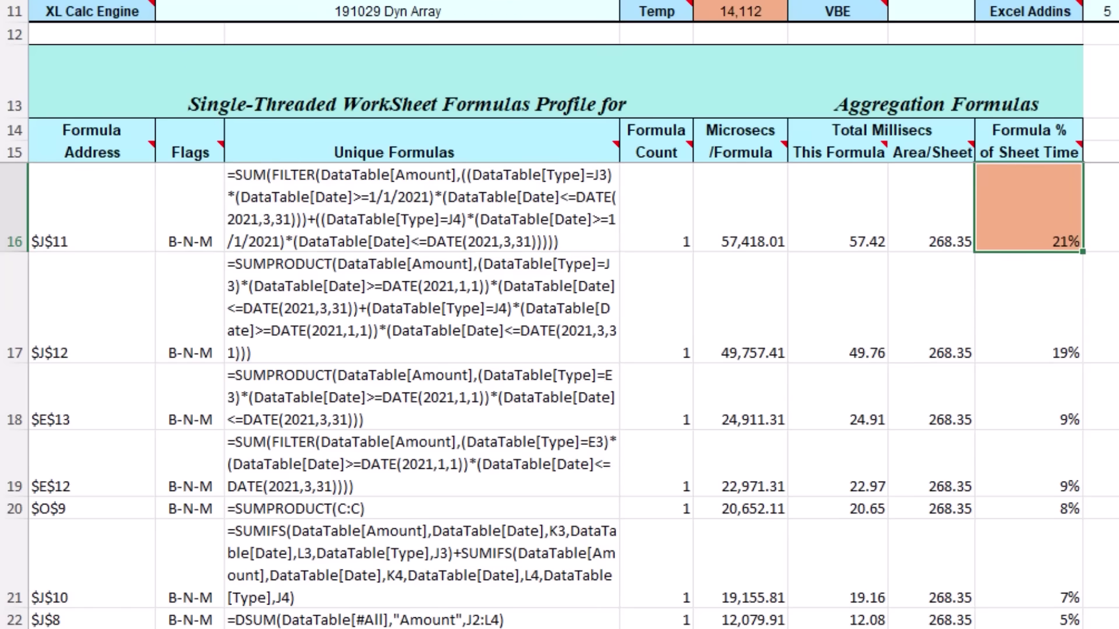
left_click(501, 219)
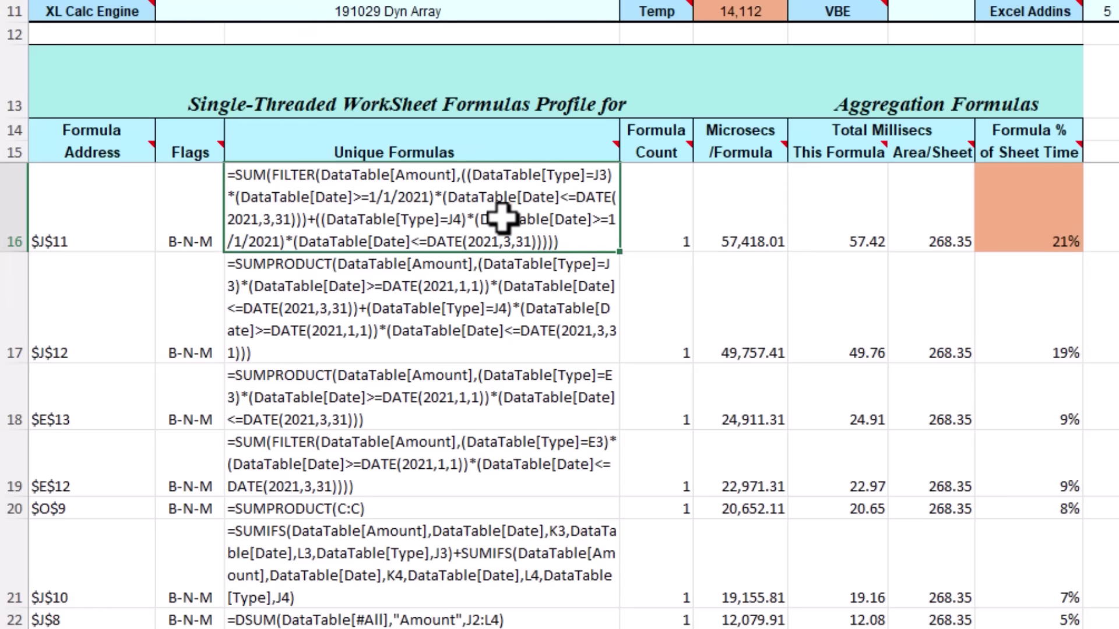
left_click(426, 291)
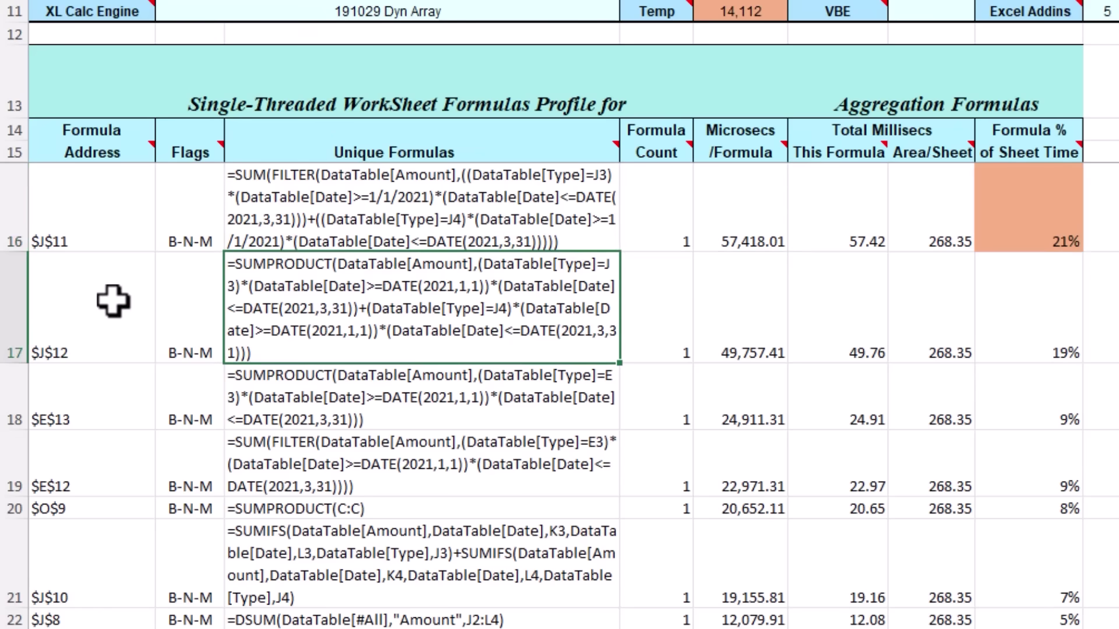
left_click(44, 297)
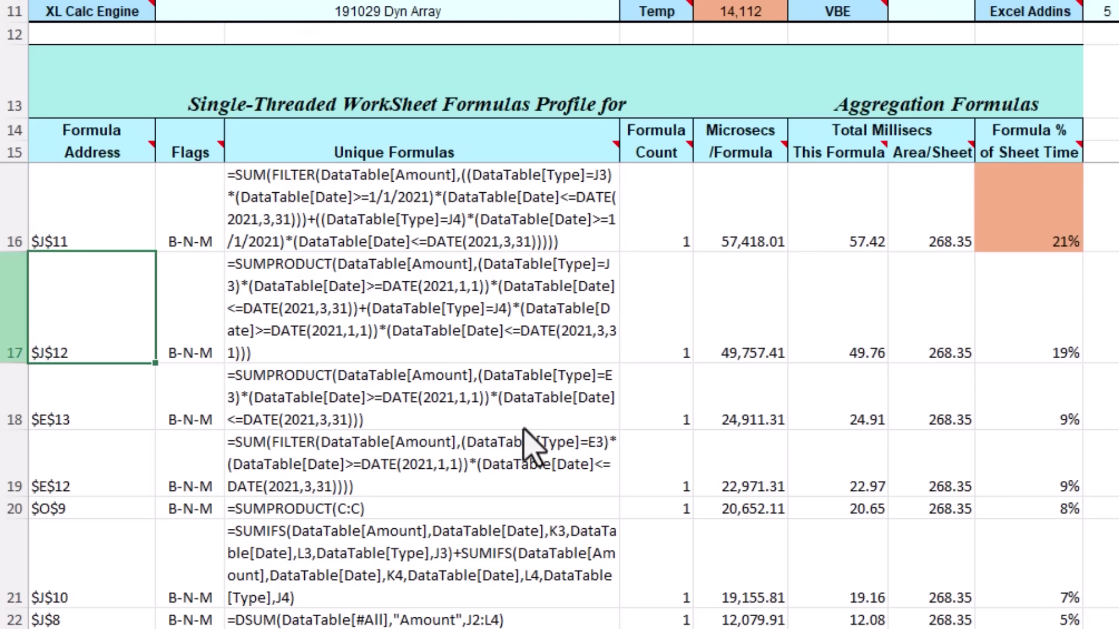